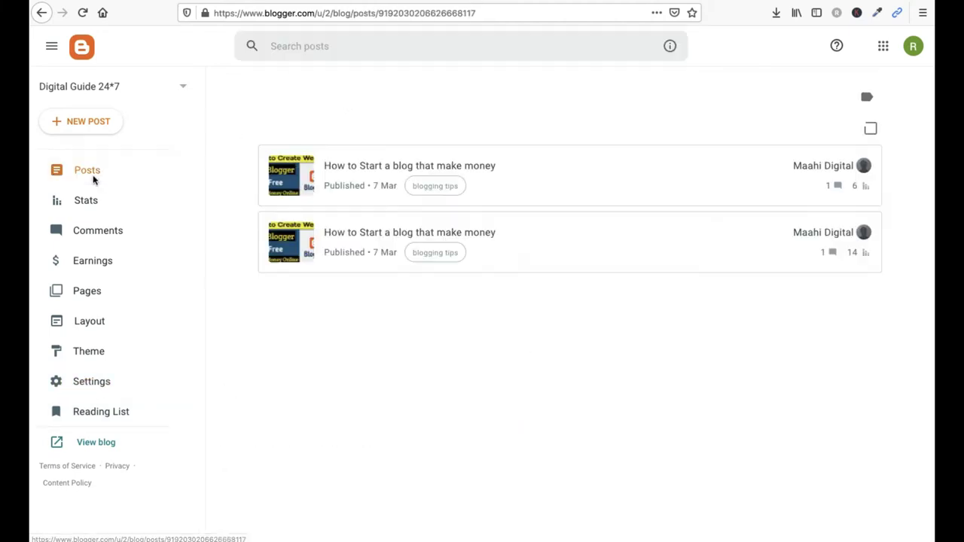
Step: Open the Settings page of the Digital Guide 24*7 blog in Blogger
click(91, 388)
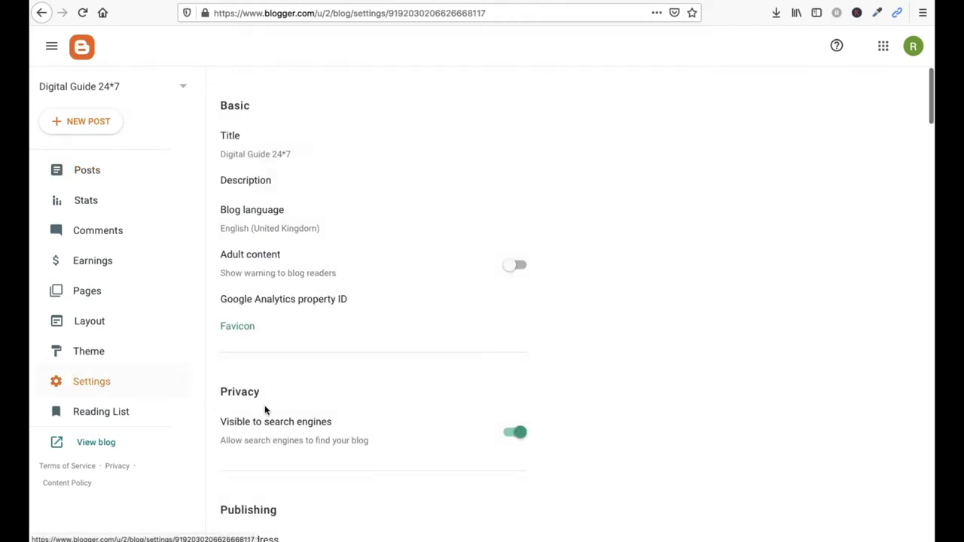
Step: Back up the blog's posts, pages and comments and save the file as blog-05-03-2021.xml
scroll(267, 411, down, 5)
scroll(270, 412, down, 8)
scroll(270, 412, down, 8)
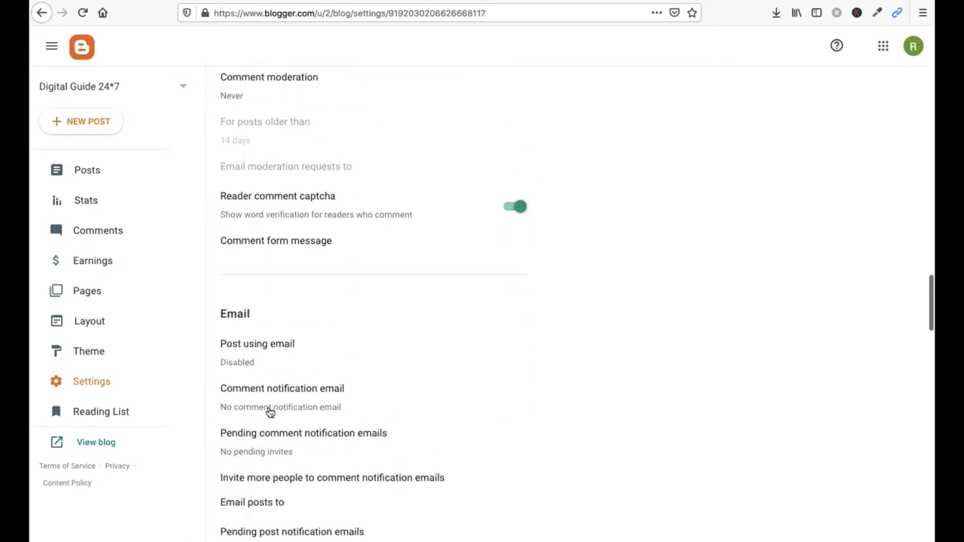
scroll(269, 412, down, 10)
triple_click(300, 111)
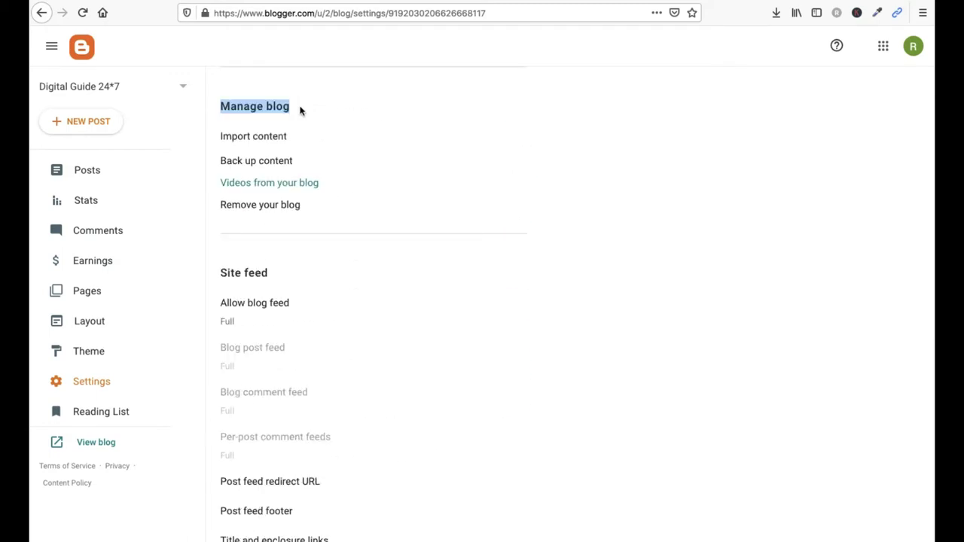
click(256, 160)
click(506, 348)
click(285, 161)
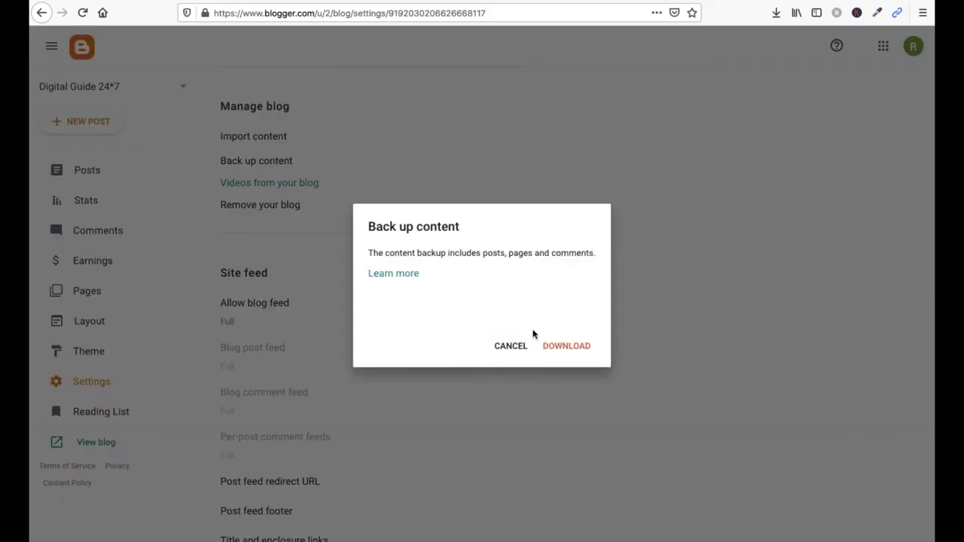
click(561, 346)
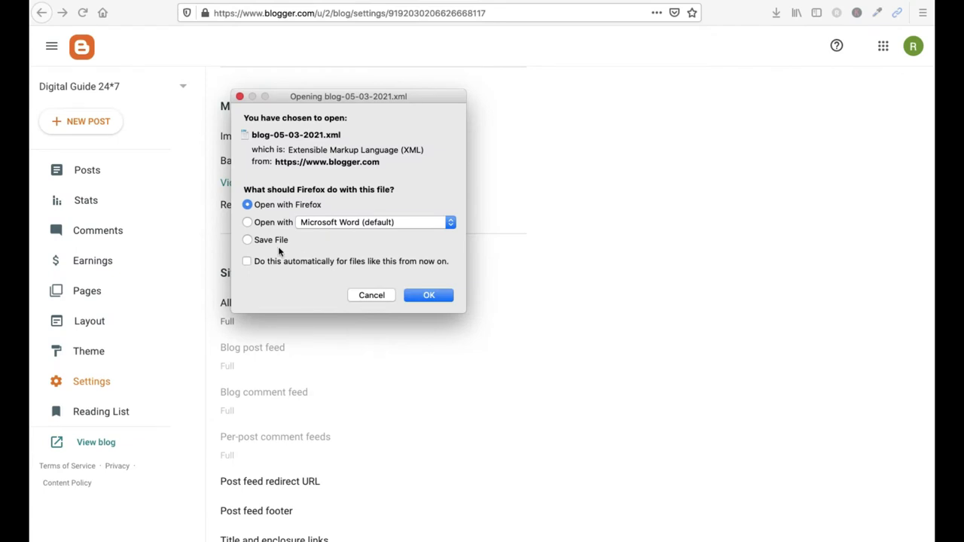
click(275, 243)
click(441, 300)
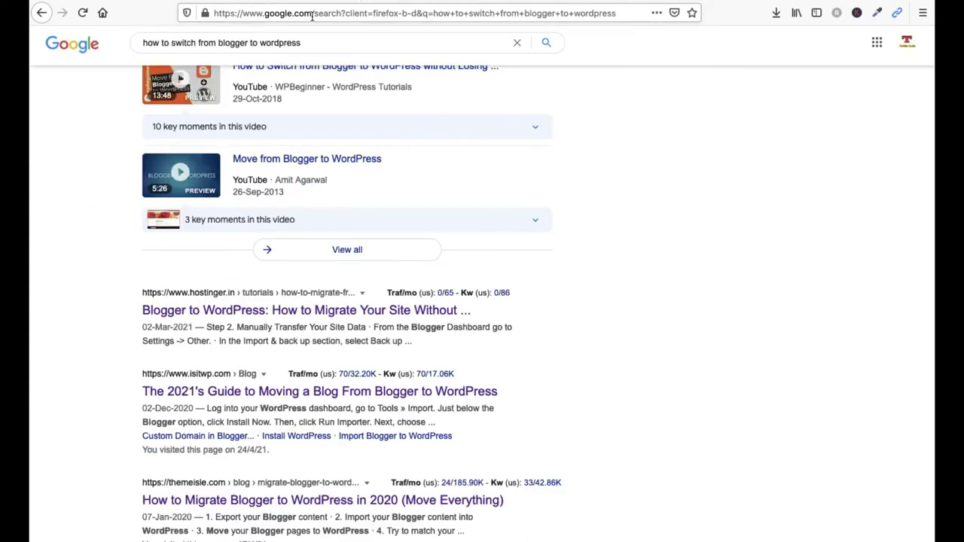
Step: Go to bluehost.com and view the My Sites list
click(311, 14)
text(bluehost.com/)
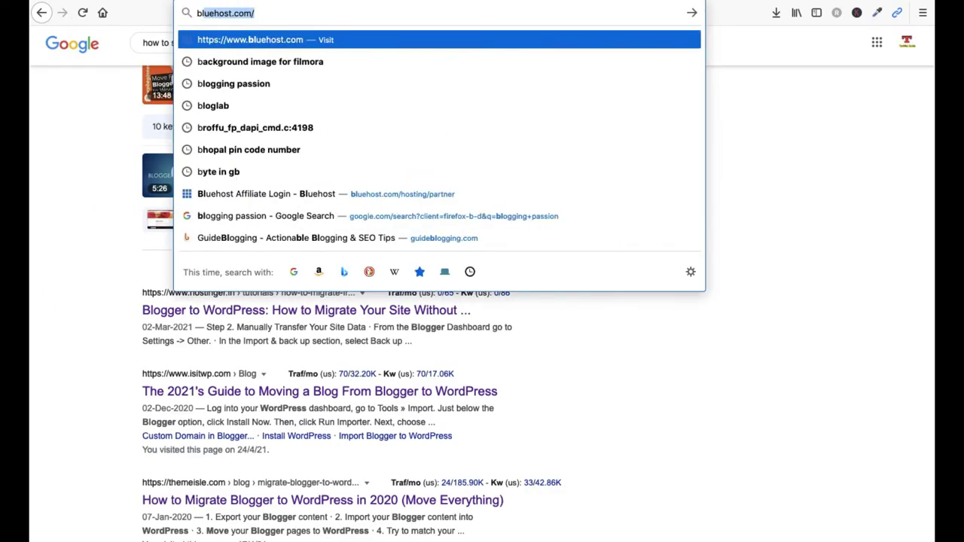
key(Return)
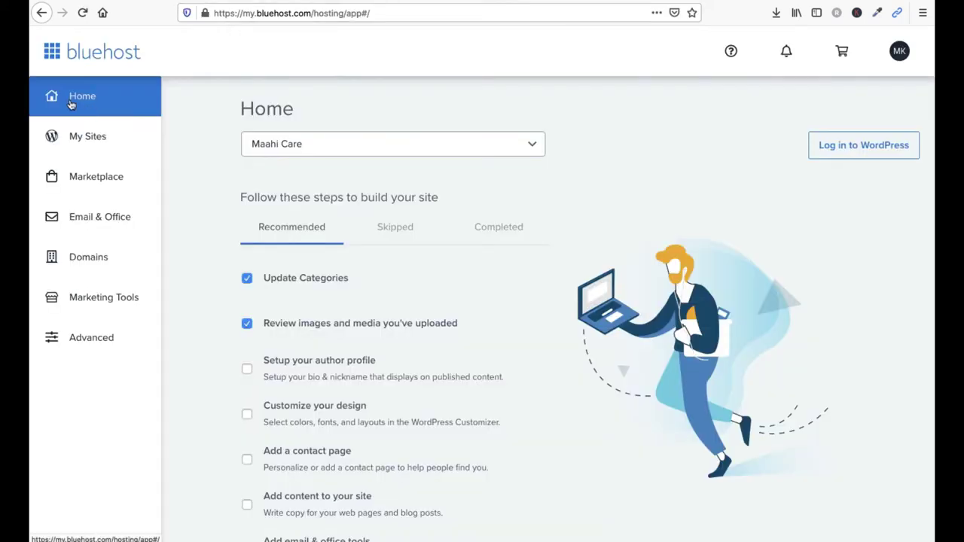
click(88, 147)
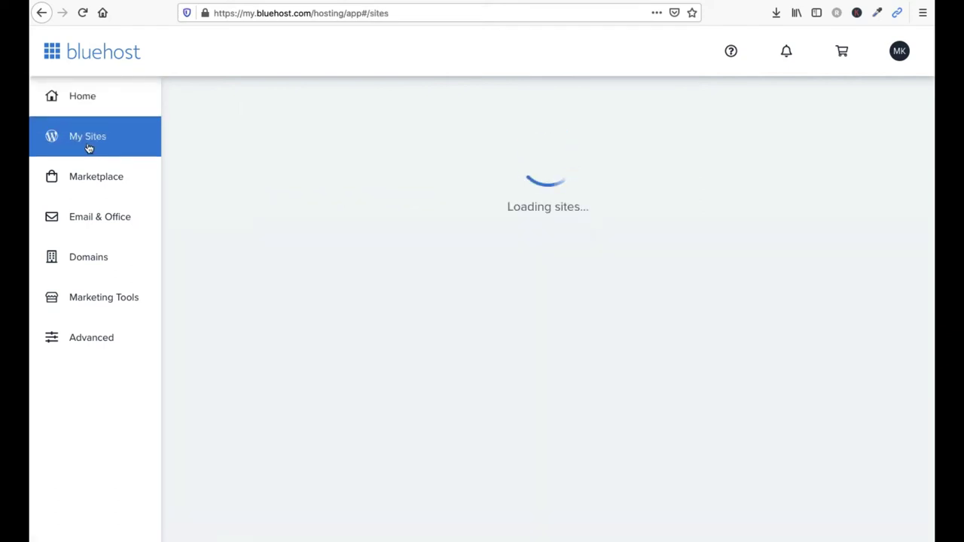
Step: Look over the account's domains, including techlabblog.com, then return to My Sites
scroll(208, 297, down, 5)
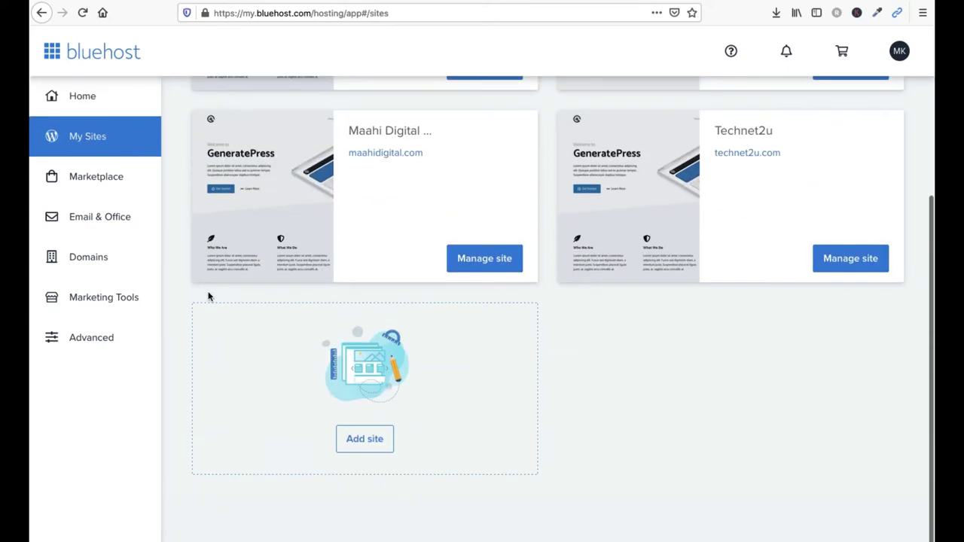
scroll(209, 296, up, 3)
scroll(229, 318, down, 3)
click(362, 445)
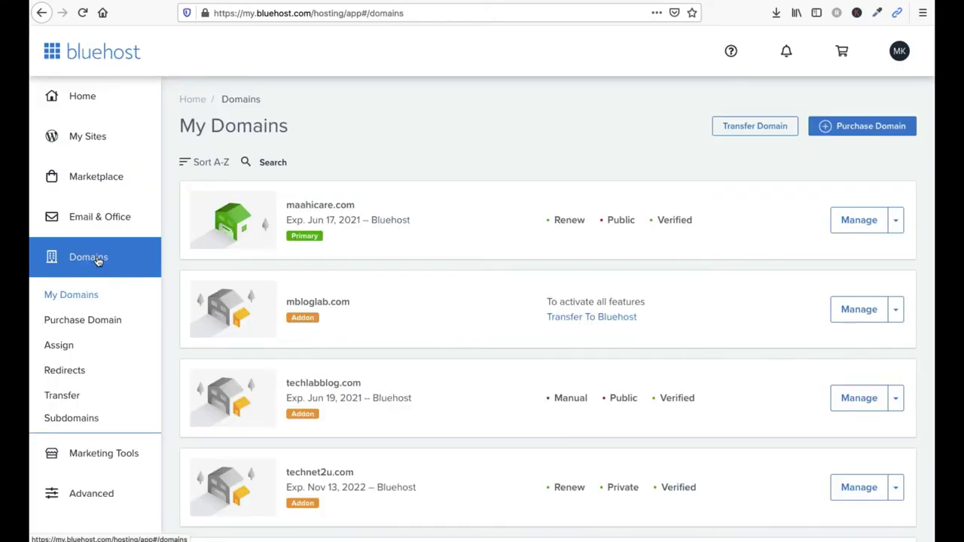
scroll(254, 383, down, 3)
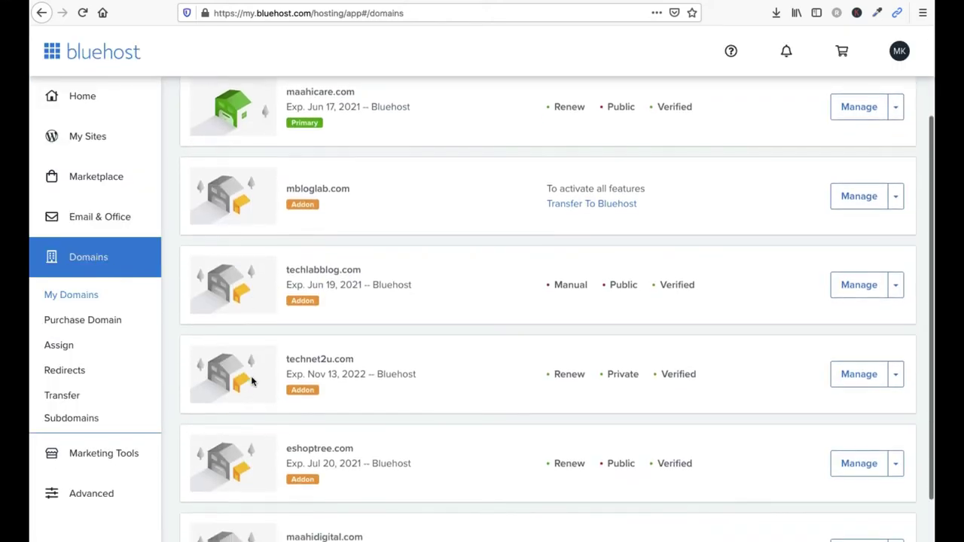
drag(379, 269, 284, 269)
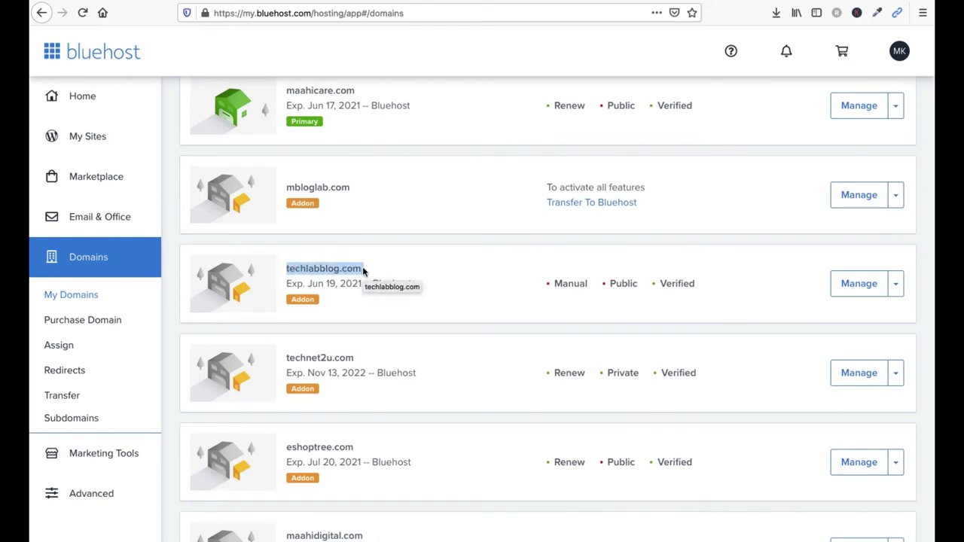
click(363, 271)
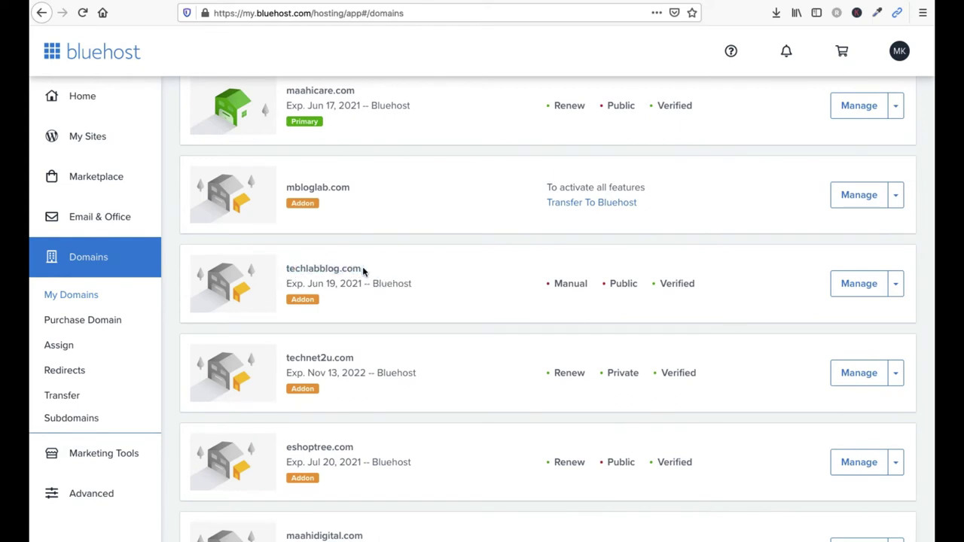
scroll(363, 271, up, 2)
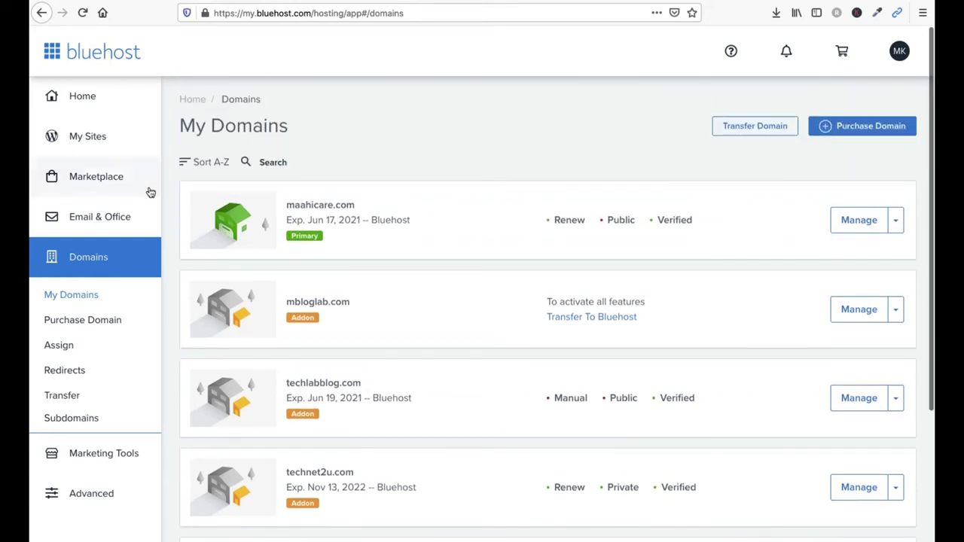
click(100, 146)
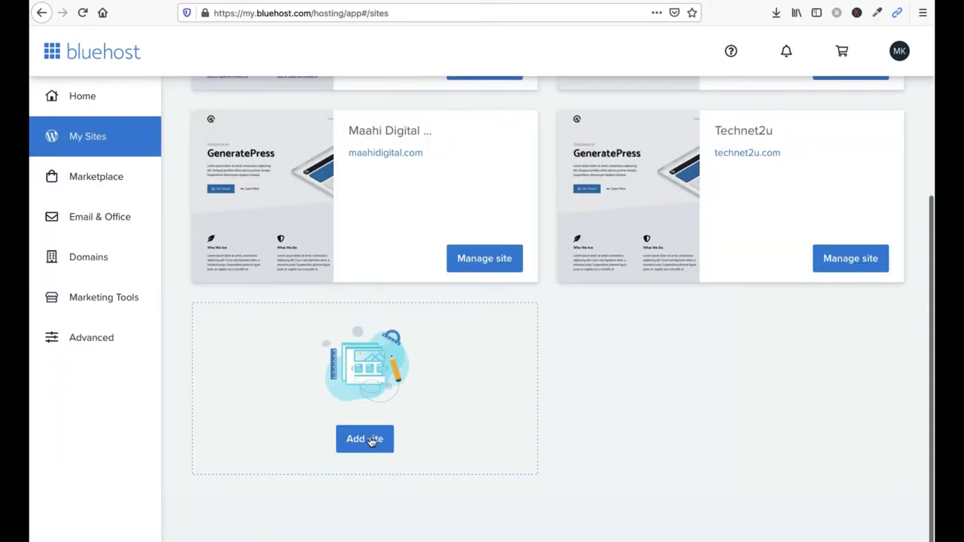
Step: Start a new WordPress site and name it TechLab Blog
click(369, 439)
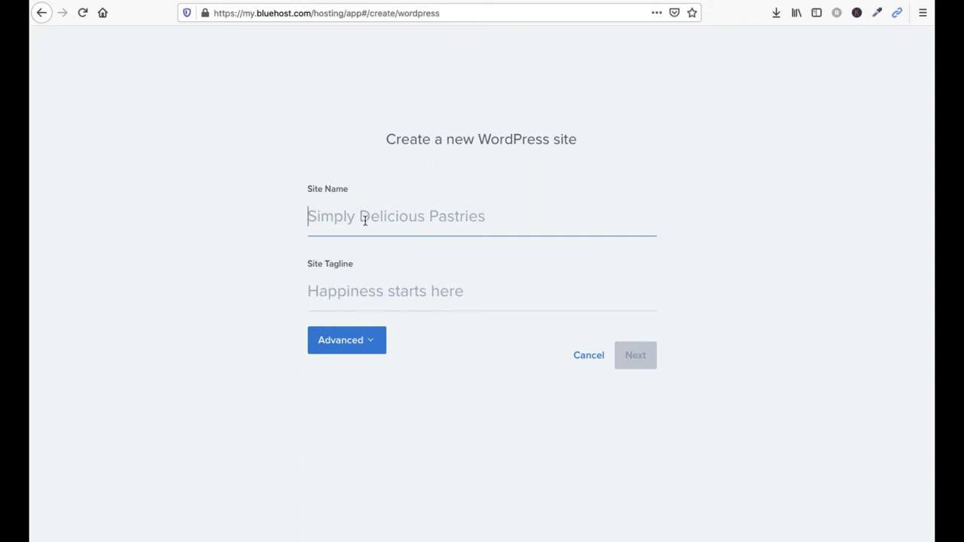
text(Tech)
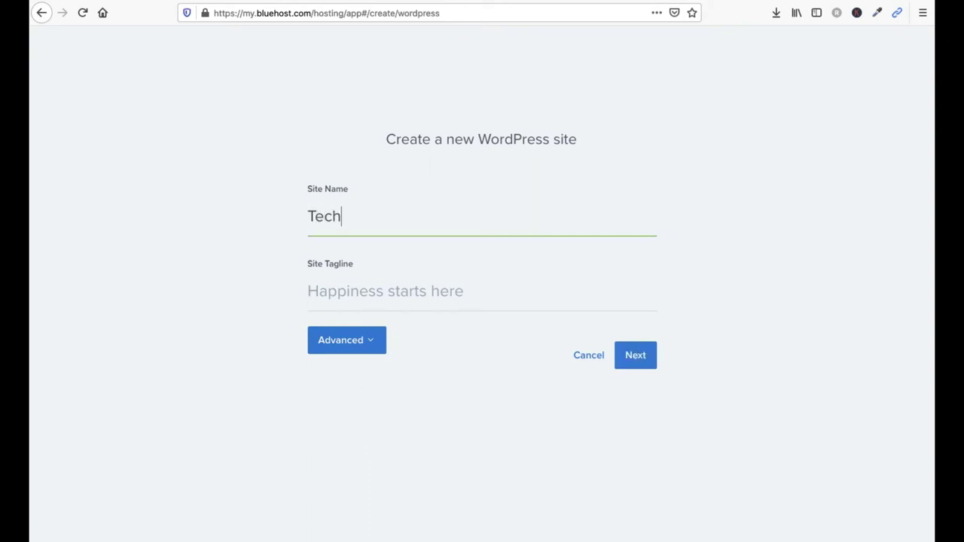
key(BackSpace)
text(Labb)
key(BackSpace)
text(Blog)
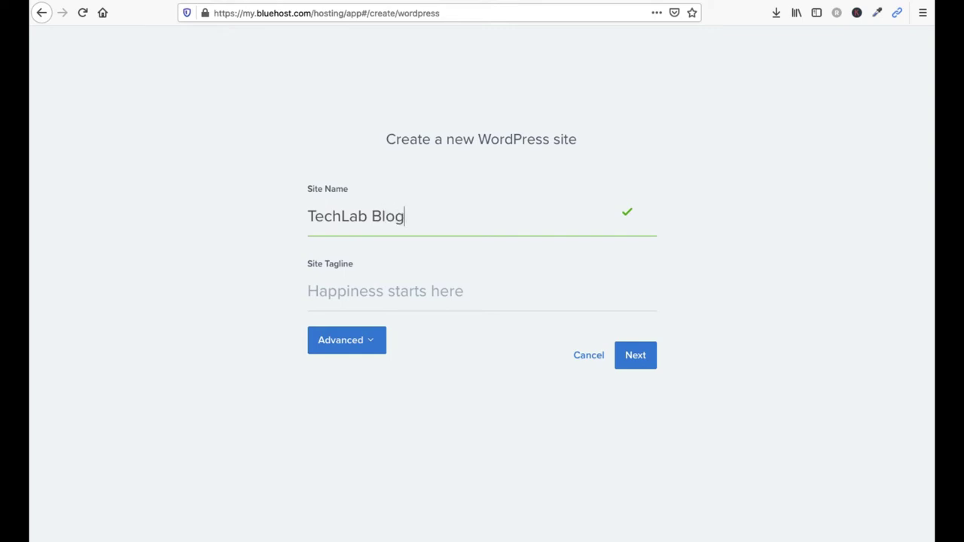
Step: Give the site the tagline 'Technology blog' and move on to the domain choice
click(389, 300)
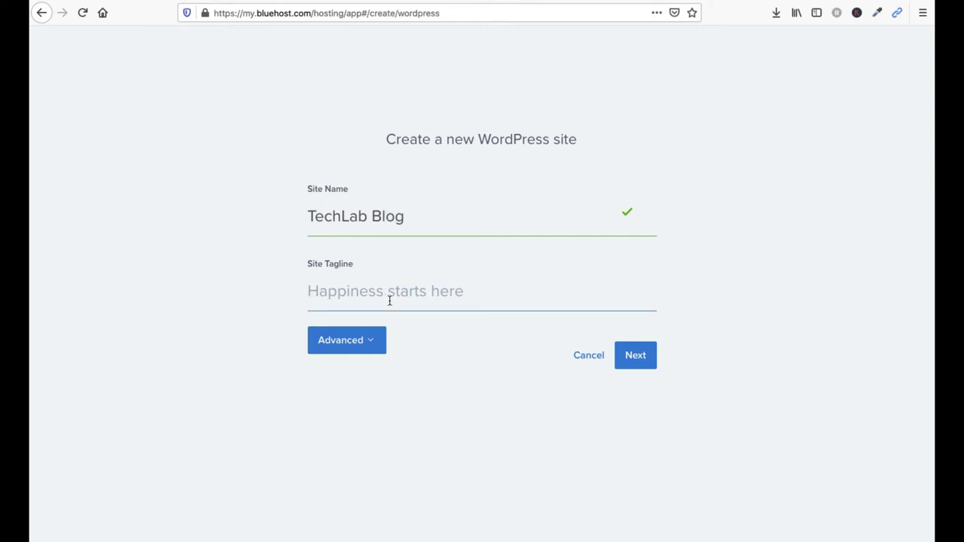
text(Technology)
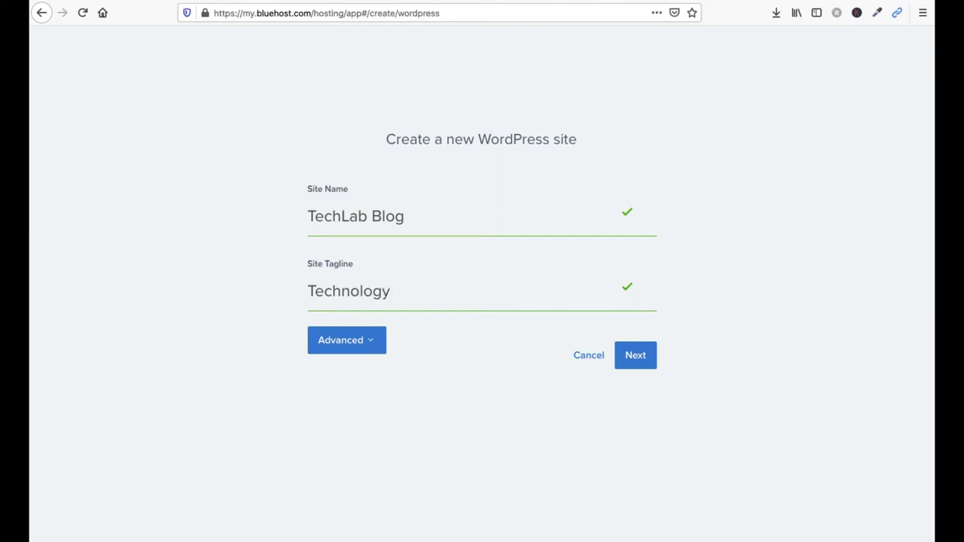
text( blog)
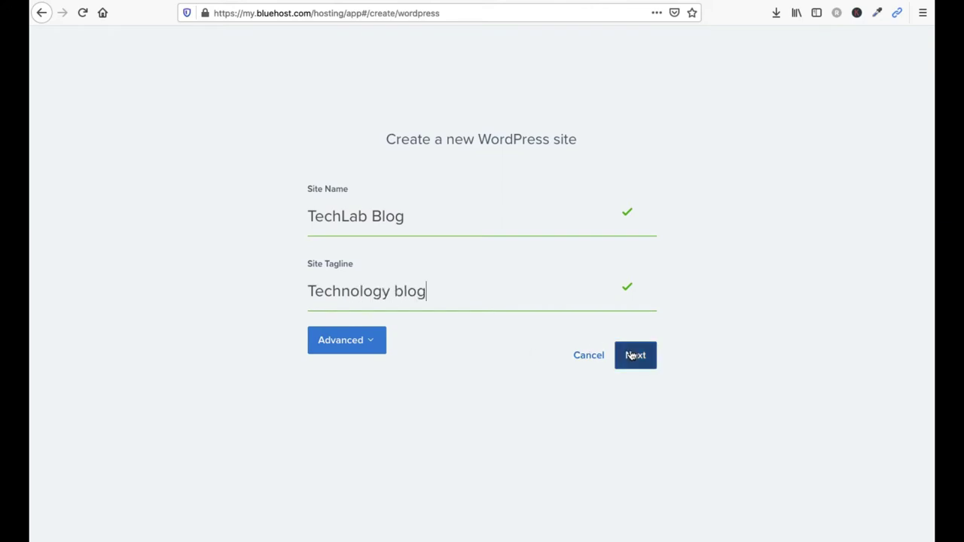
click(373, 347)
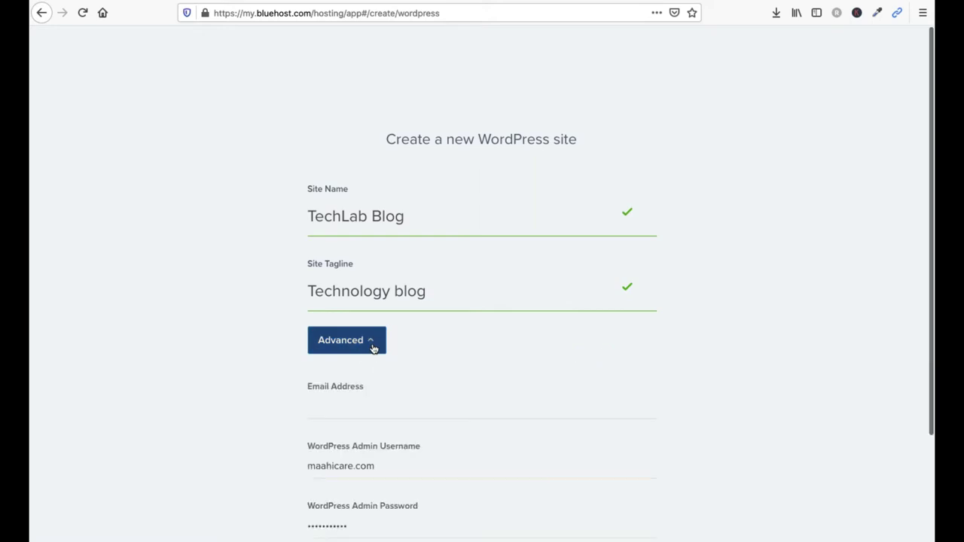
scroll(372, 347, down, 3)
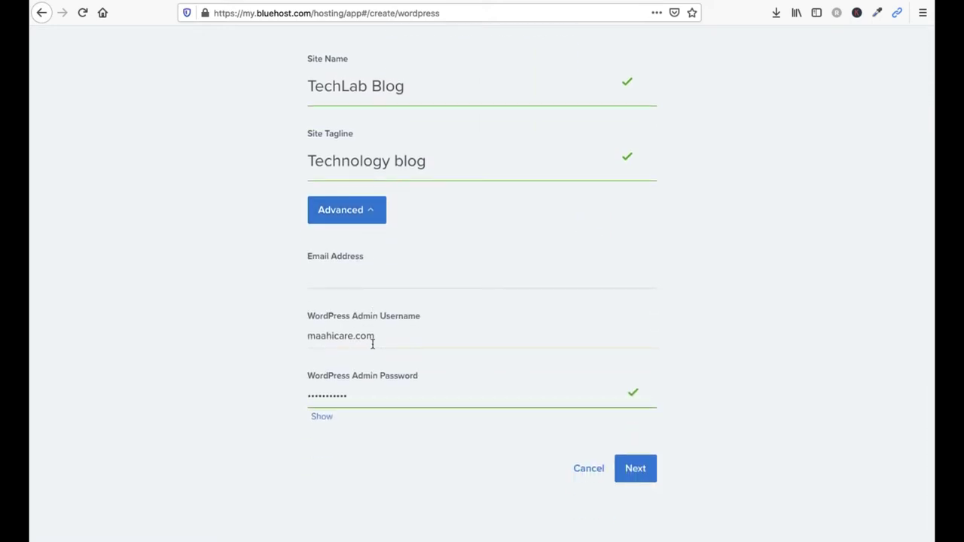
click(368, 213)
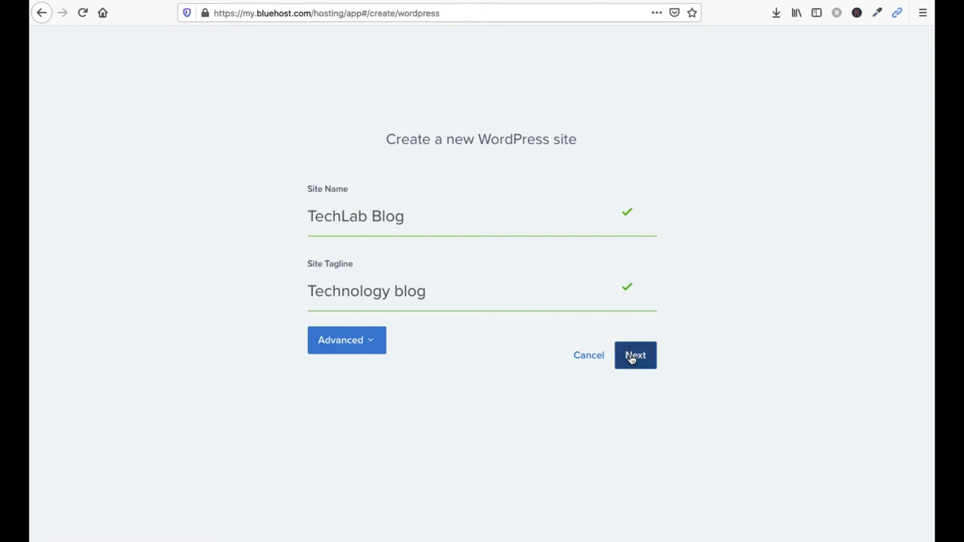
click(633, 357)
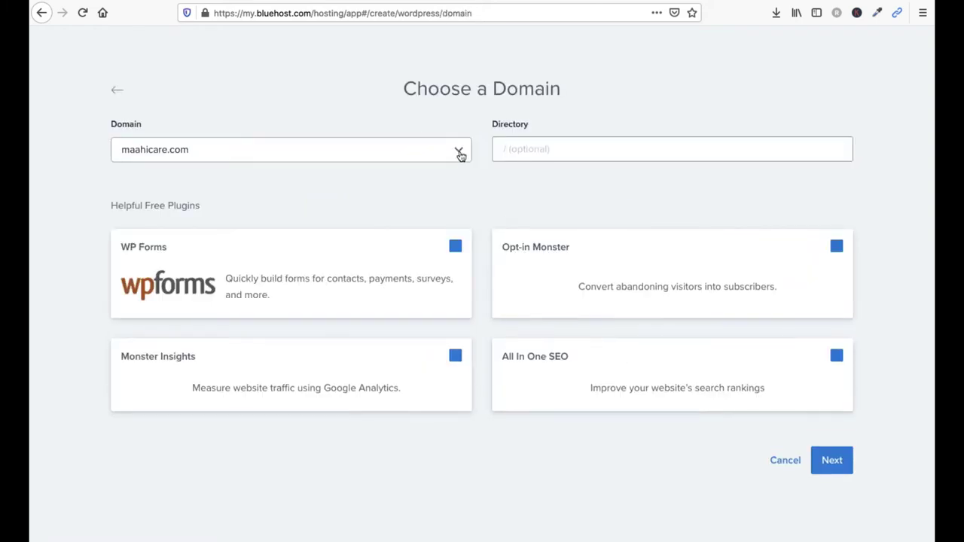
Step: Pick techlabblog.com as the WordPress site's domain
click(461, 155)
scroll(323, 279, down, 2)
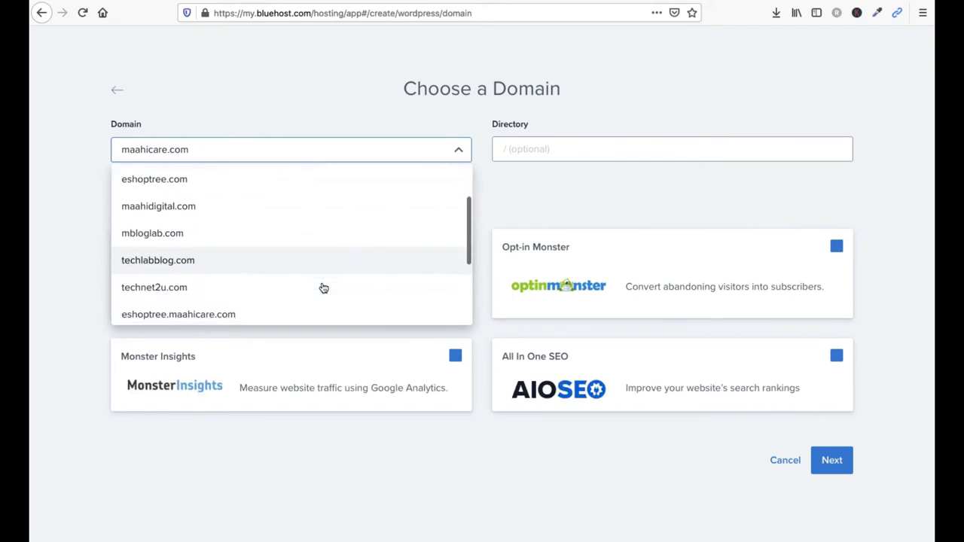
scroll(286, 265, down, 1)
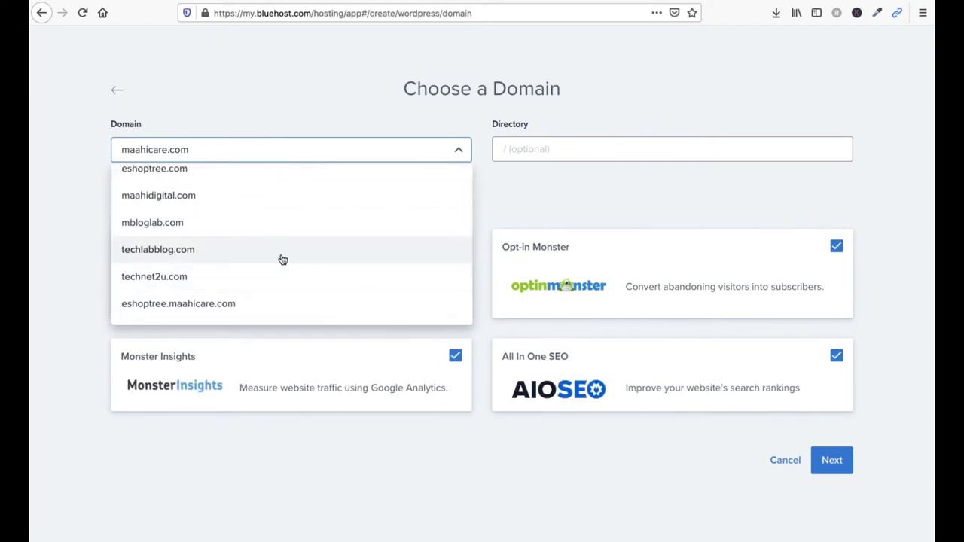
click(237, 256)
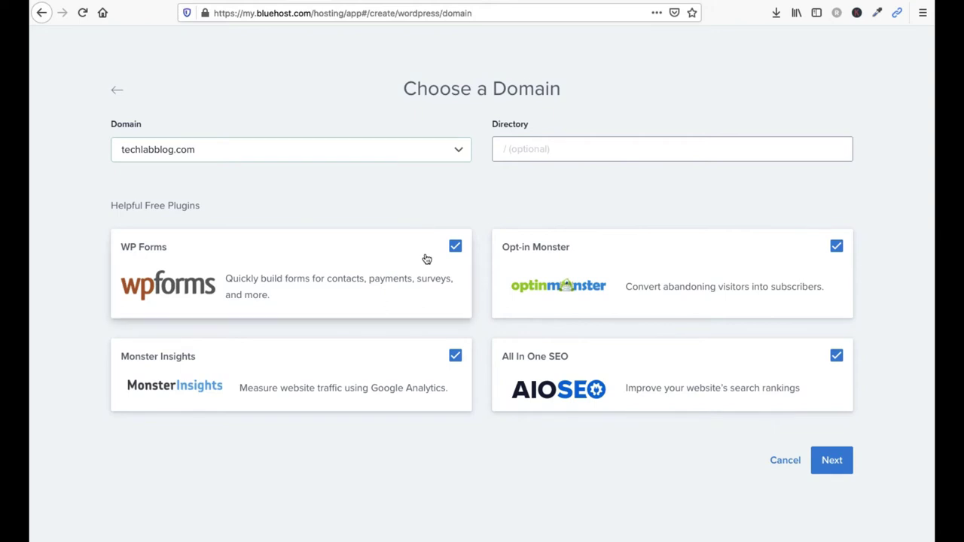
Step: Uncheck WP Forms, Opt-in Monster, Monster Insights and All In One SEO, then install WordPress
click(455, 247)
click(836, 247)
click(456, 356)
click(835, 356)
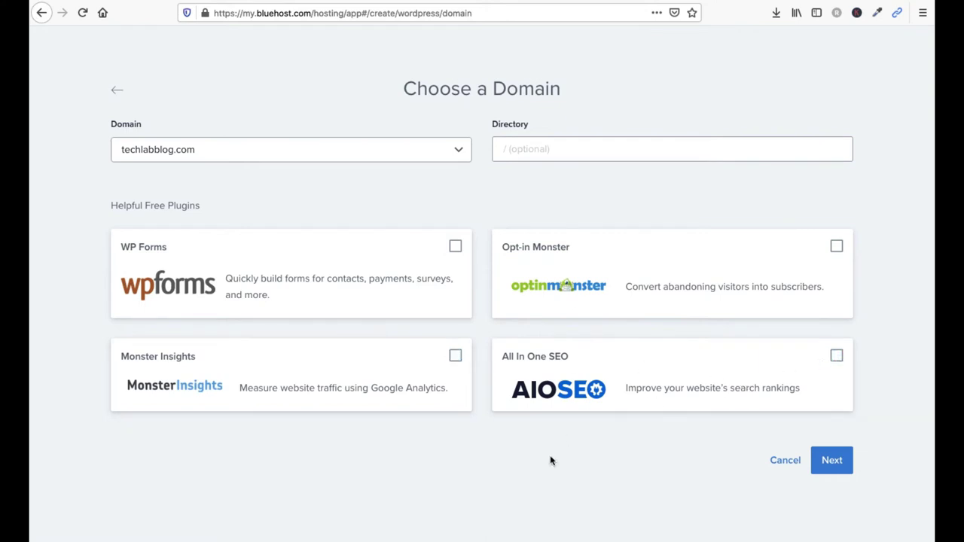
click(840, 466)
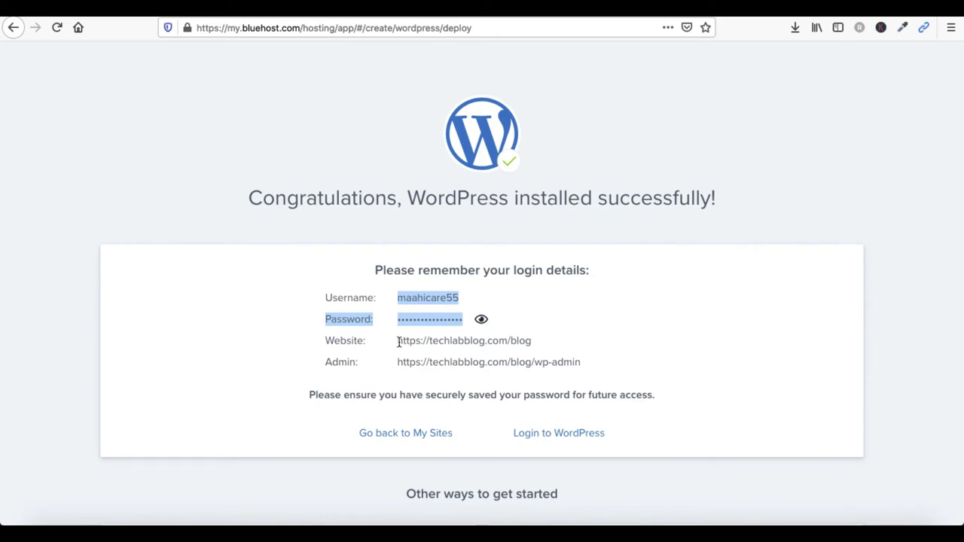
Step: Copy the new site's admin URL, check the generated password, and open a new browser tab
drag(326, 339, 549, 348)
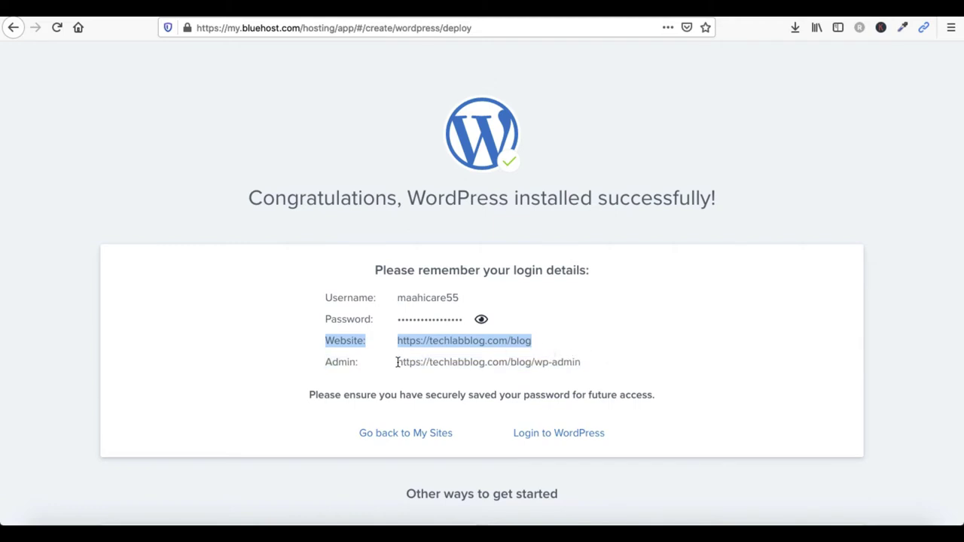
drag(397, 362, 576, 373)
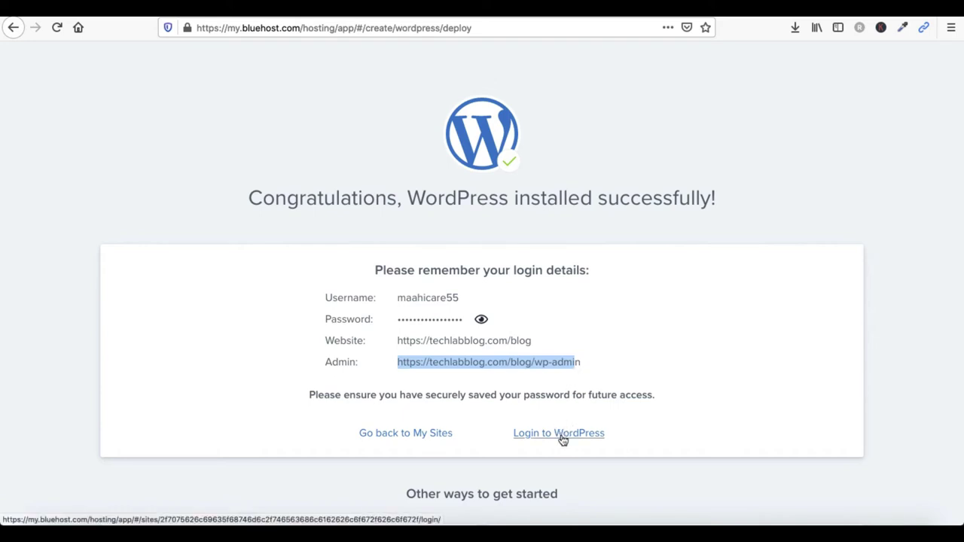
click(486, 360)
drag(398, 363, 590, 374)
key(ctrl+c)
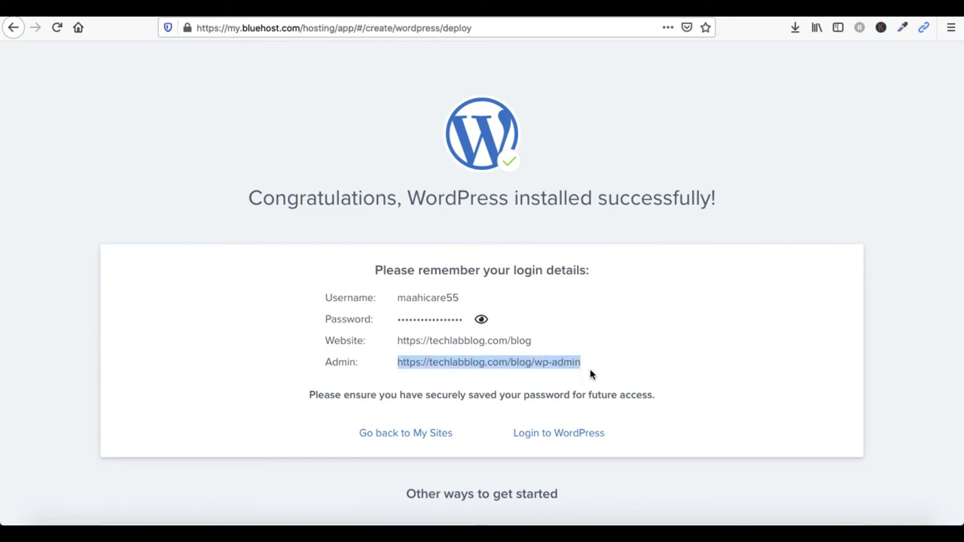
click(482, 320)
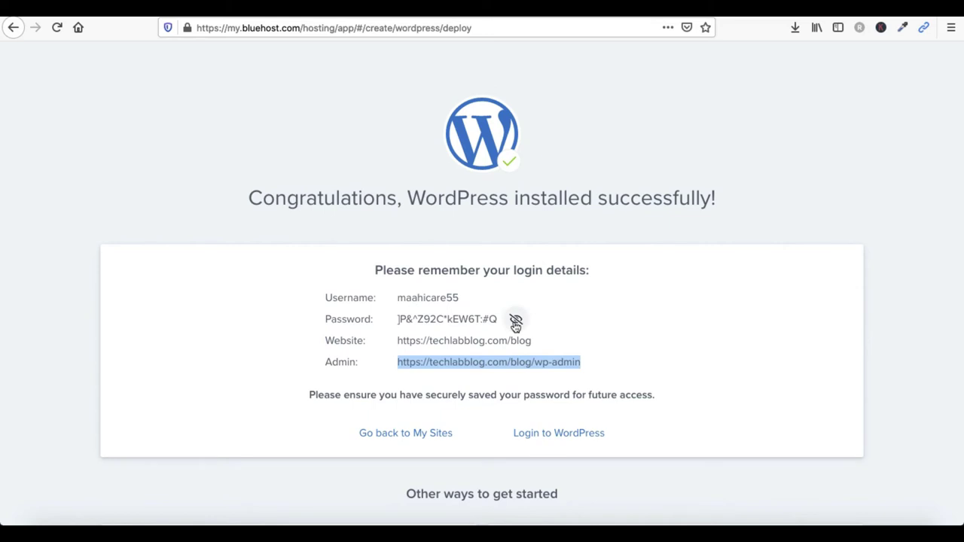
click(515, 322)
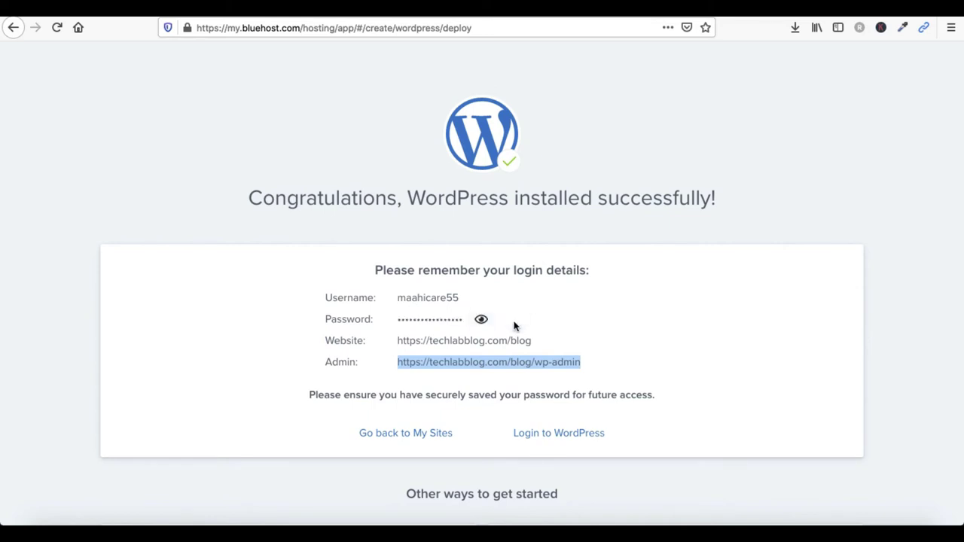
click(458, 15)
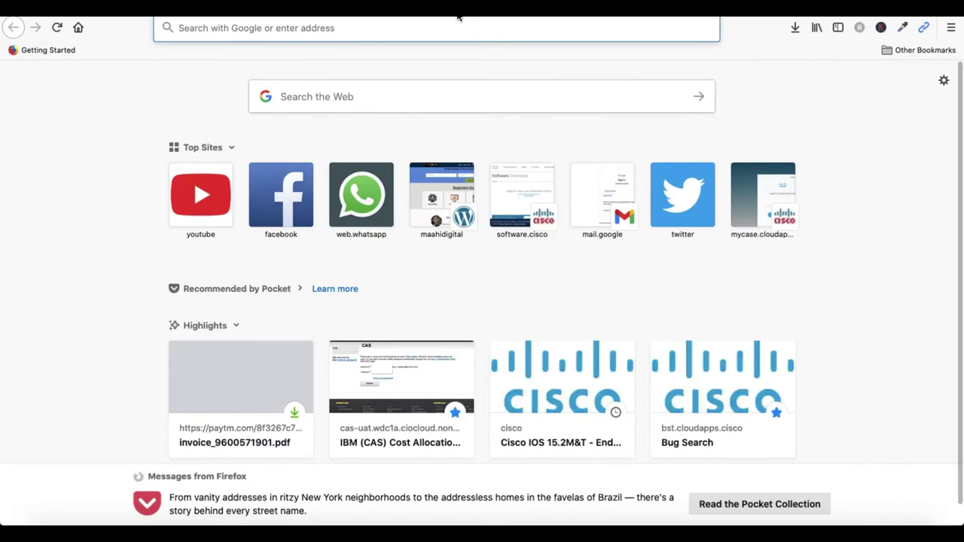
Step: Log in at the site's wp-admin address with the new username and password
key(ctrl+v)
key(Return)
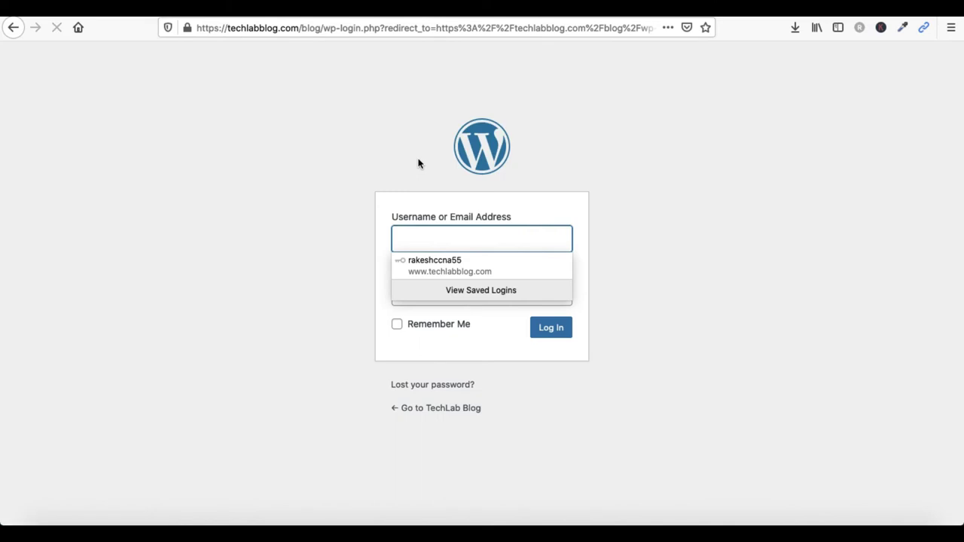
text(maa)
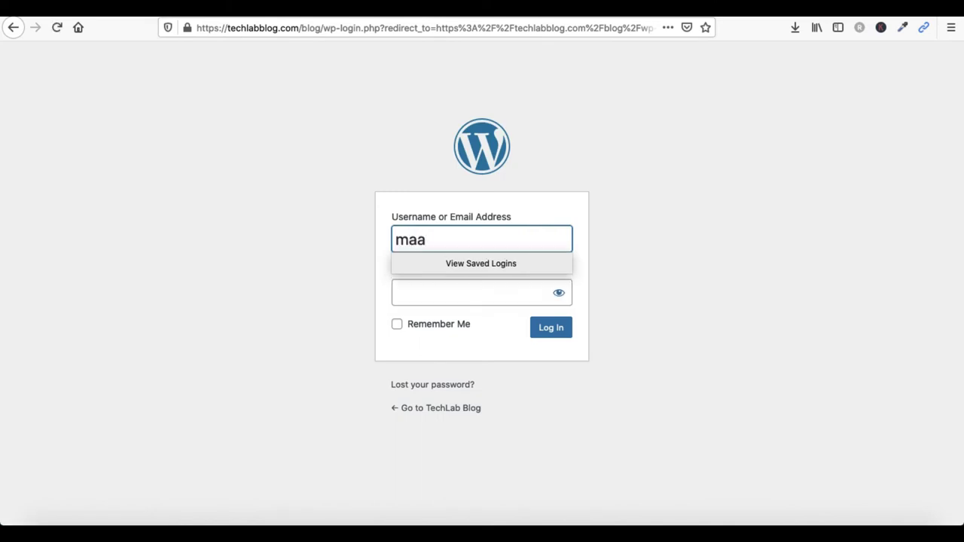
text(hicare55)
key(Tab)
key(ctrl+v)
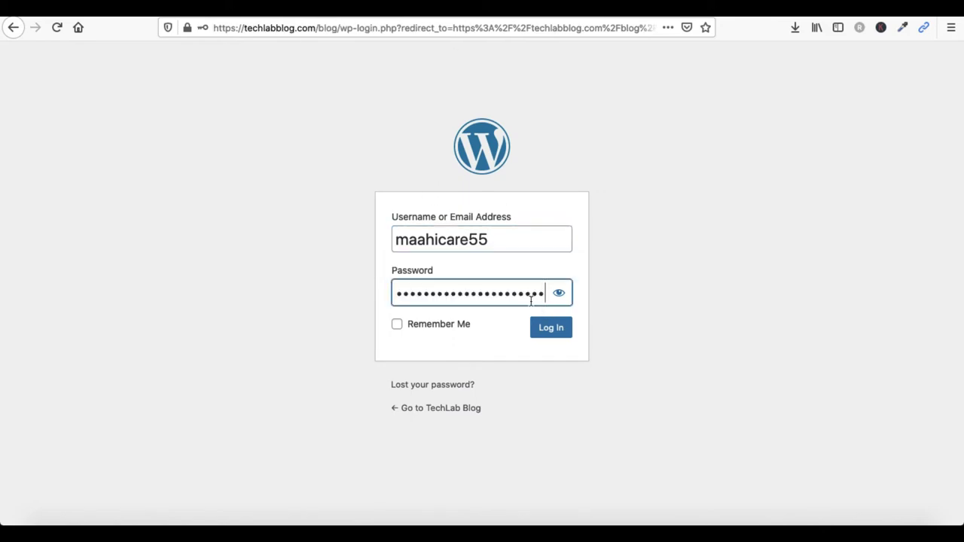
click(550, 329)
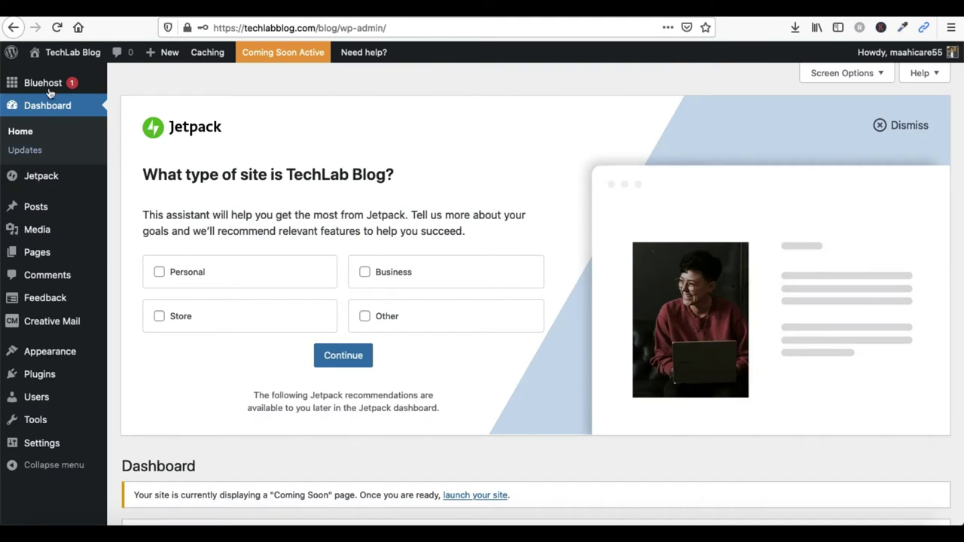
mouse_move(41, 85)
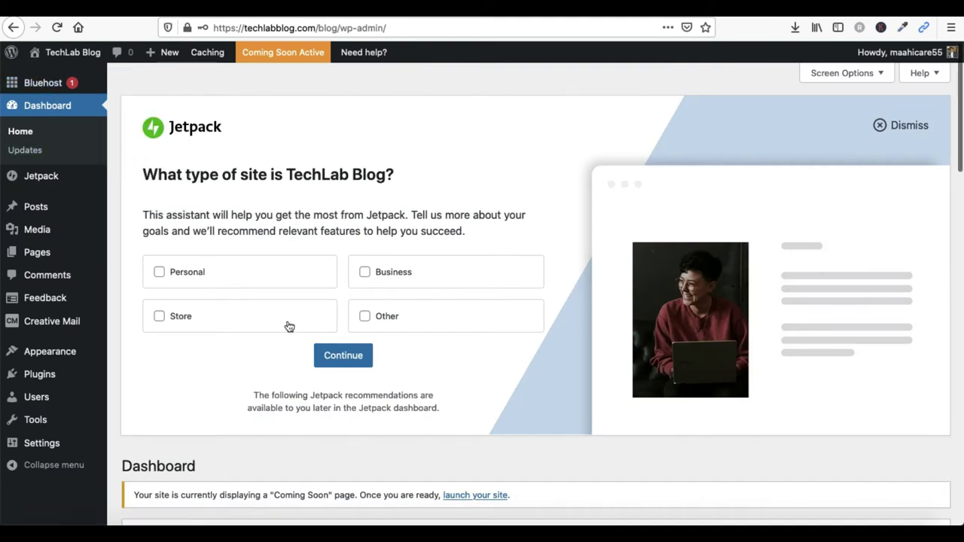
scroll(290, 326, down, 5)
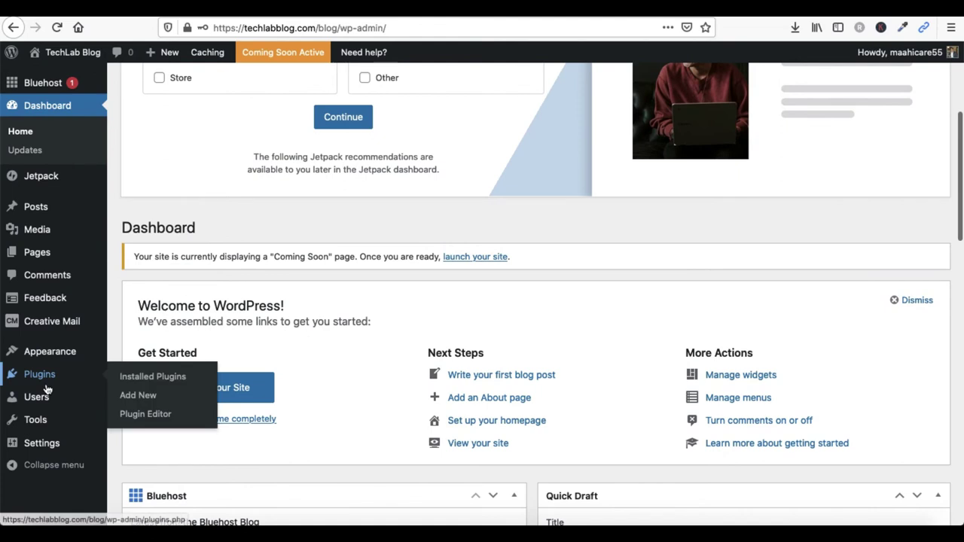
mouse_move(34, 419)
click(41, 446)
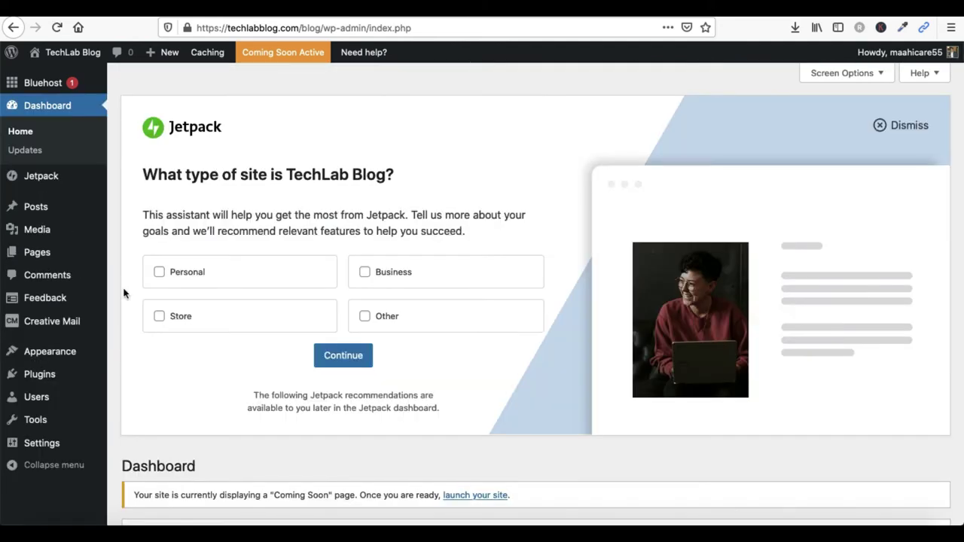
mouse_move(52, 212)
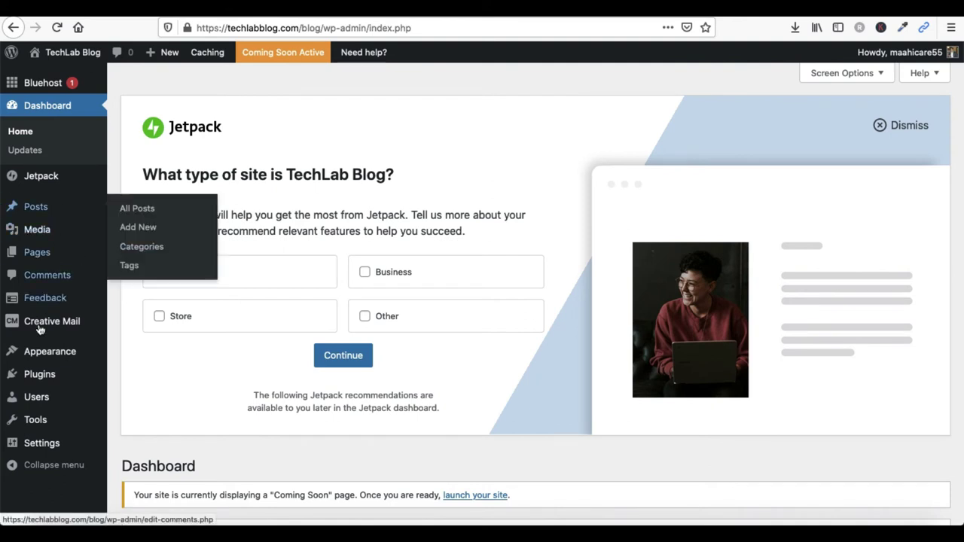
Step: Install the Blogger importer from Tools > Import and run it
click(42, 423)
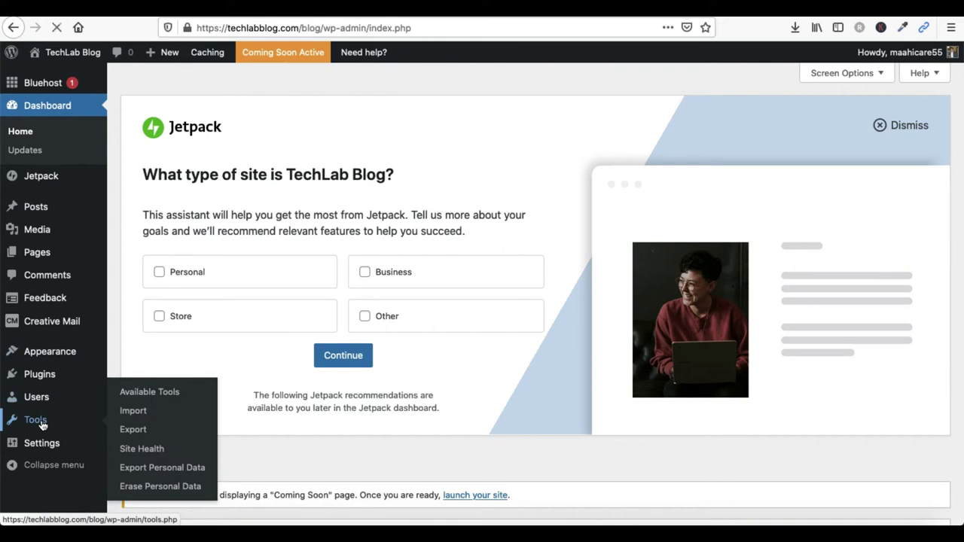
click(126, 413)
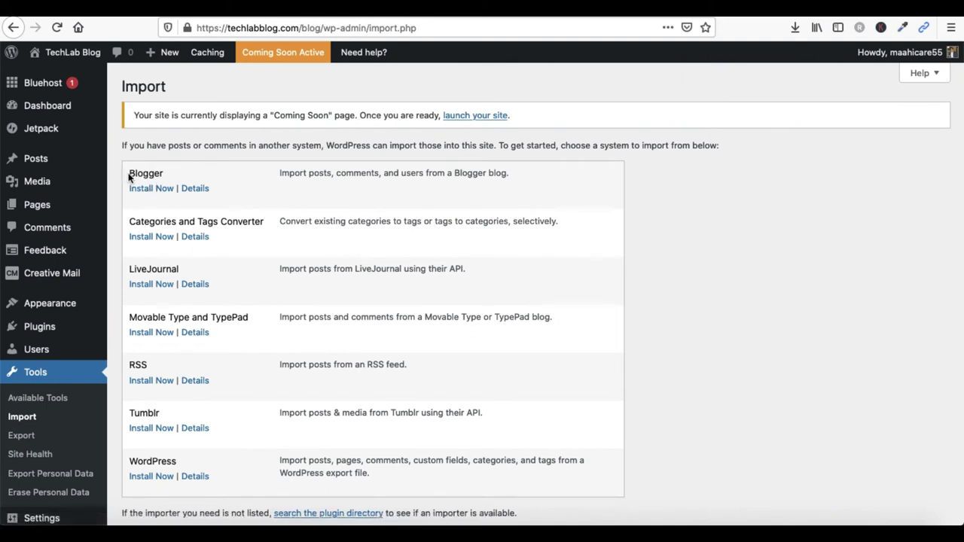
drag(129, 177, 172, 178)
click(160, 189)
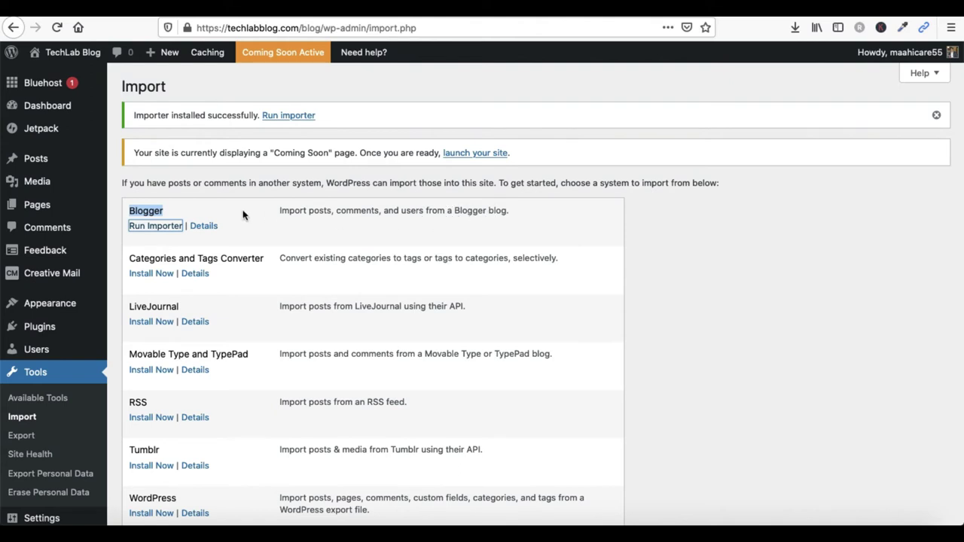
click(167, 233)
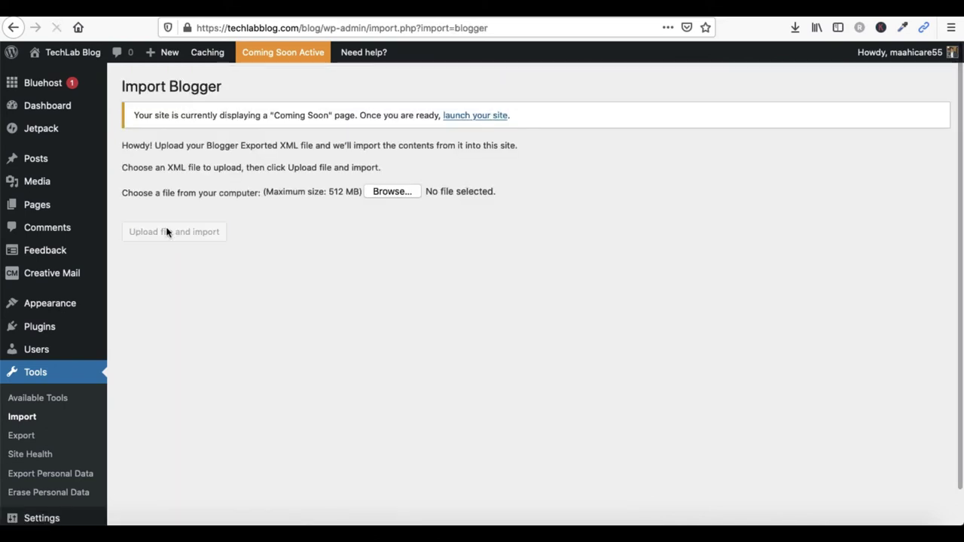
Step: Upload blog-05-03-2021.xml to the Blogger importer and import it
click(391, 192)
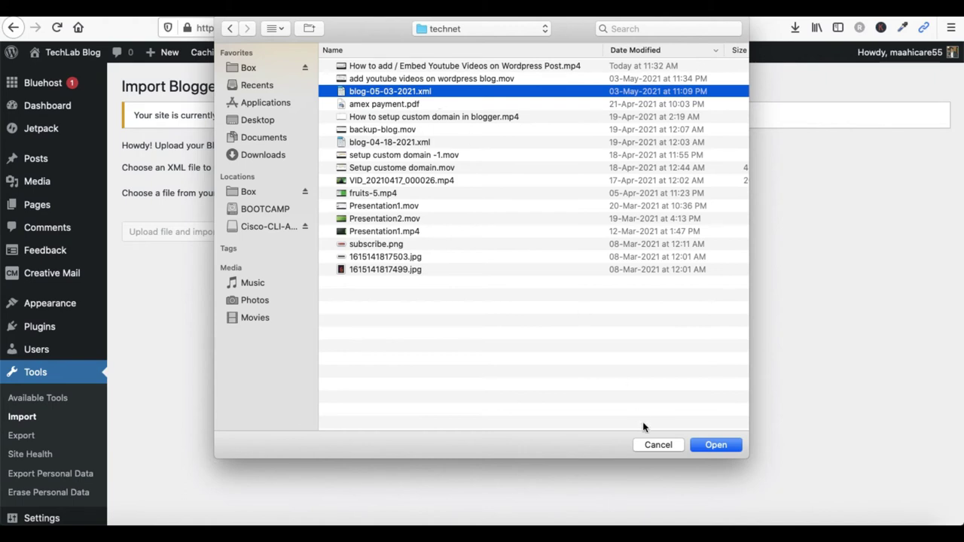
click(716, 445)
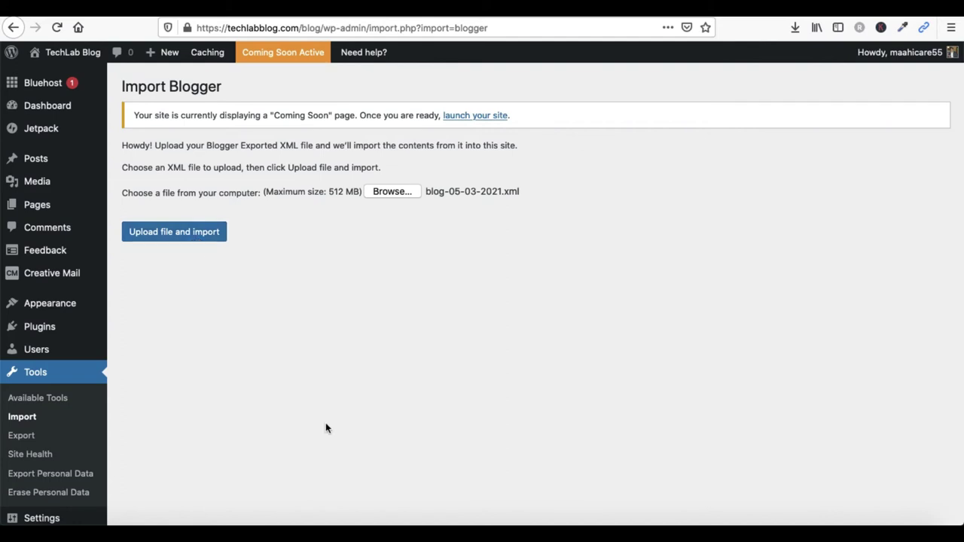
click(194, 237)
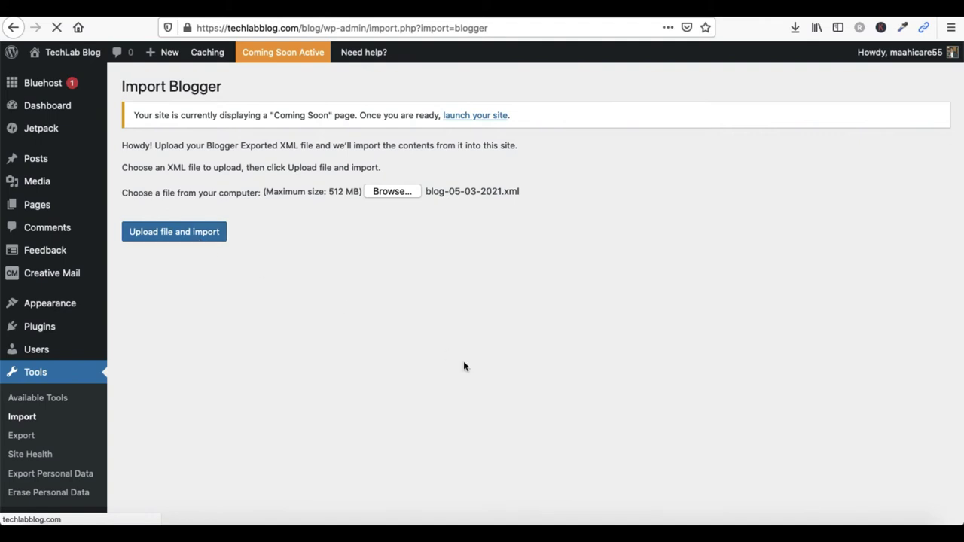
drag(268, 247, 202, 243)
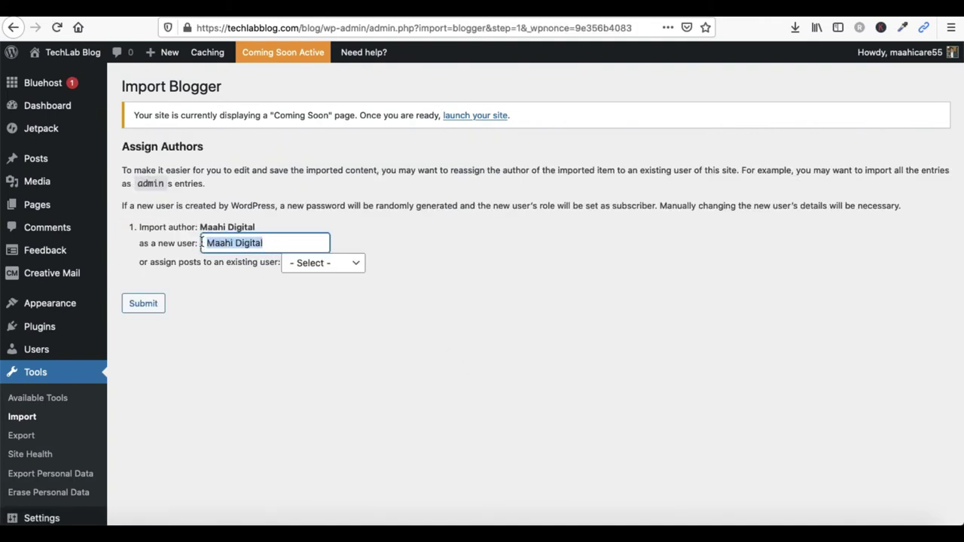
Step: Assign the imported posts to the existing site user, submit, and view the Posts list
click(335, 268)
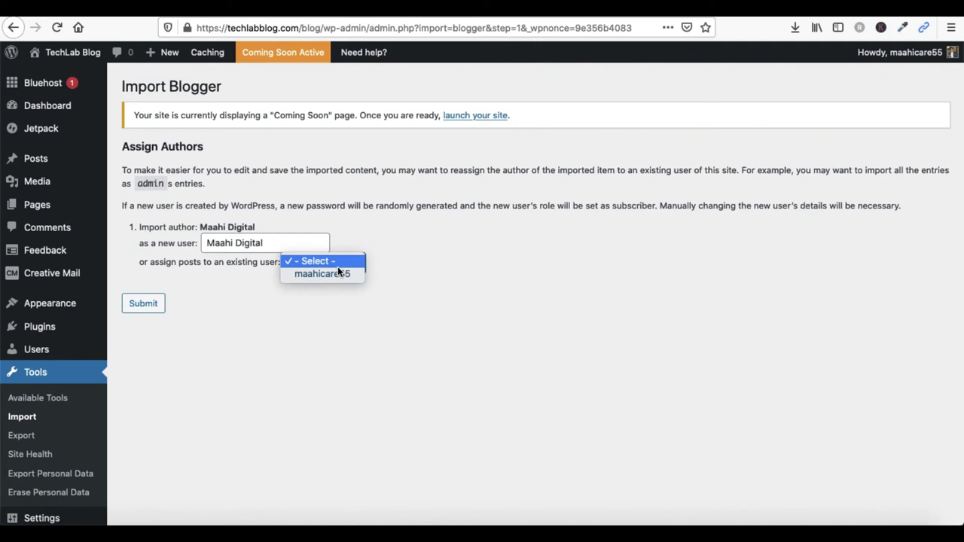
click(337, 274)
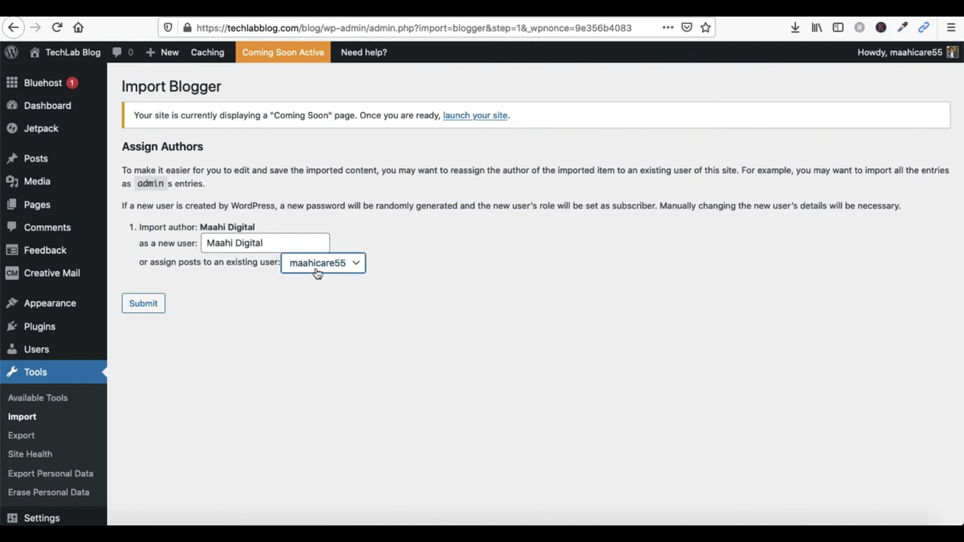
click(137, 311)
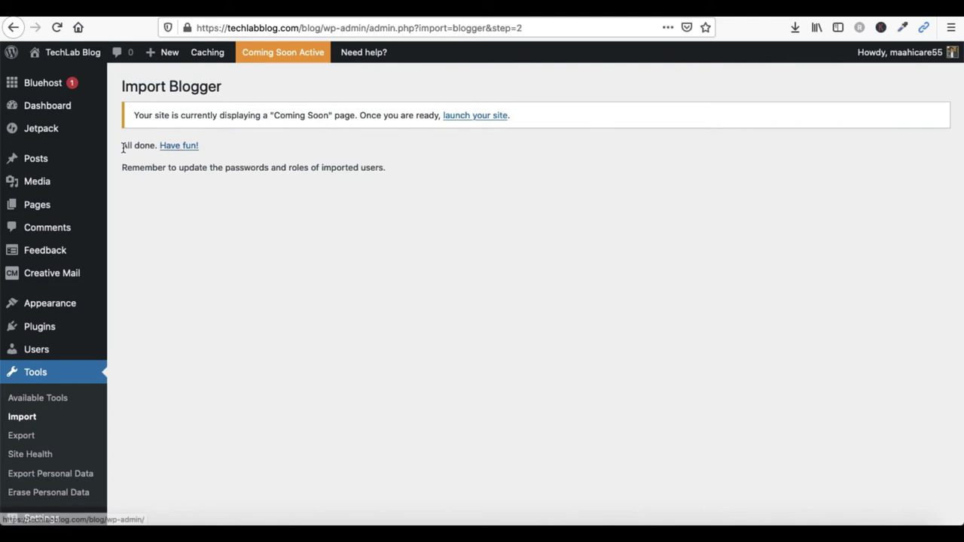
drag(122, 146, 186, 148)
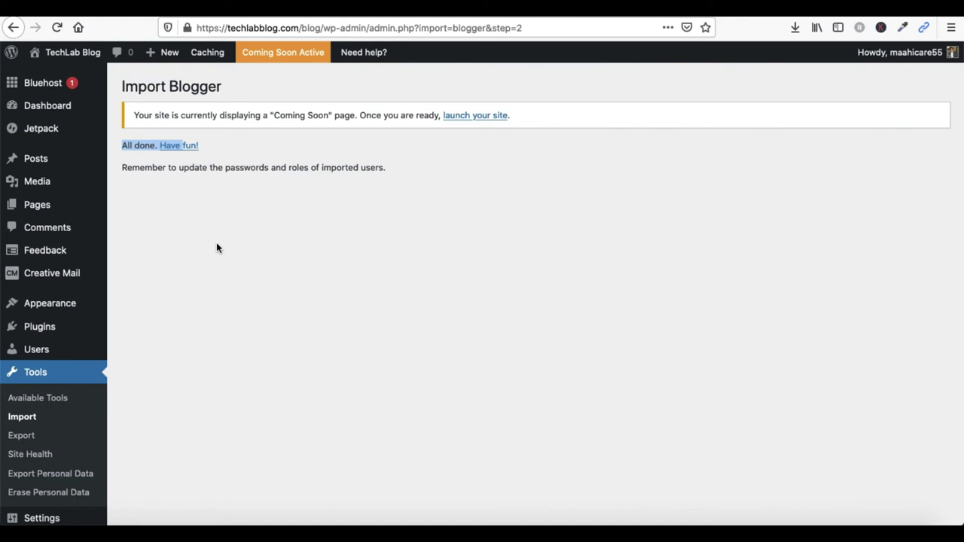
click(44, 161)
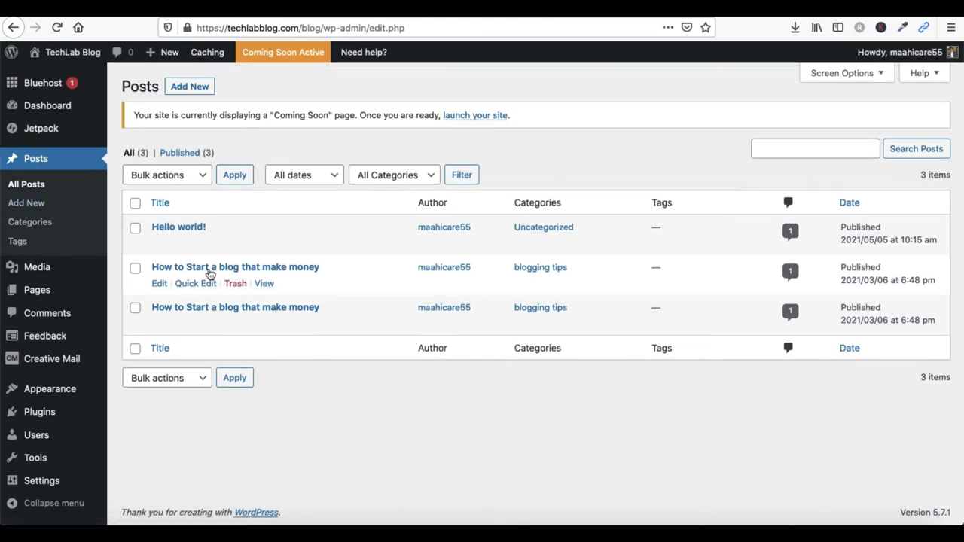
Step: Open the second imported post in a new tab to confirm its Blogger comment, then return to the admin
right_click(265, 284)
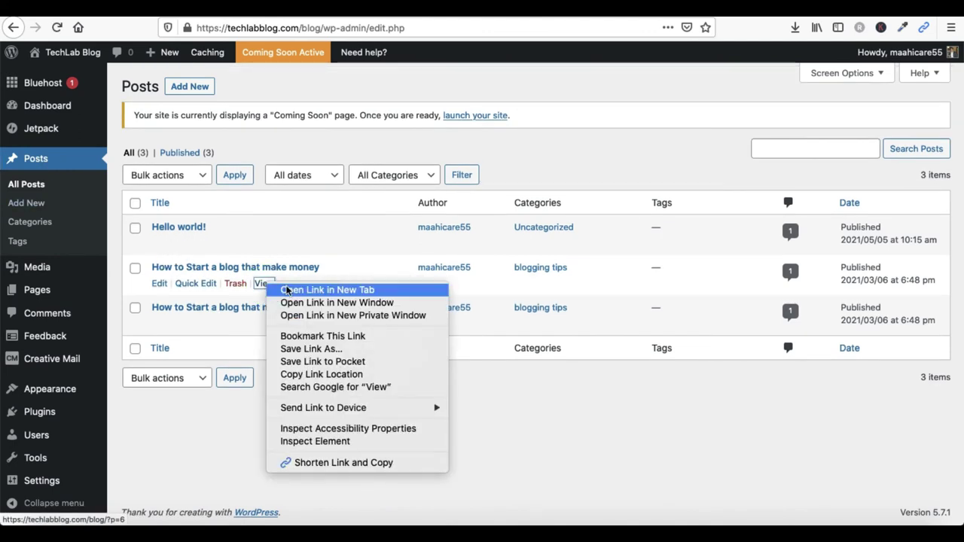
click(279, 290)
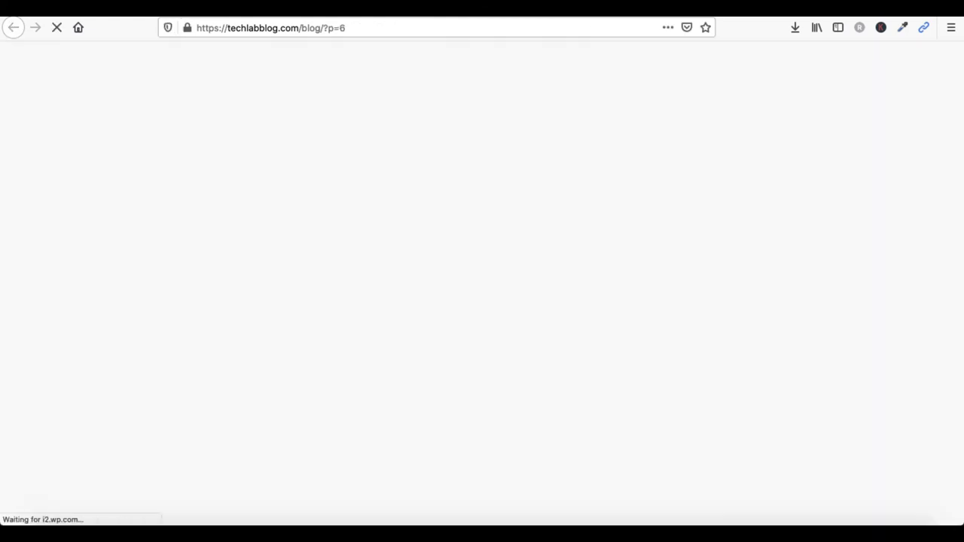
scroll(529, 283, down, 20)
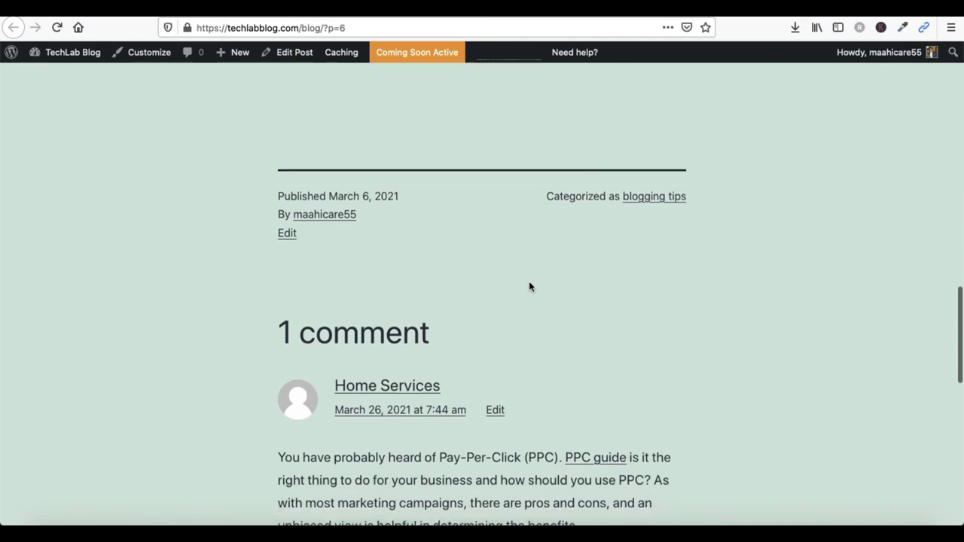
scroll(529, 284, up, 20)
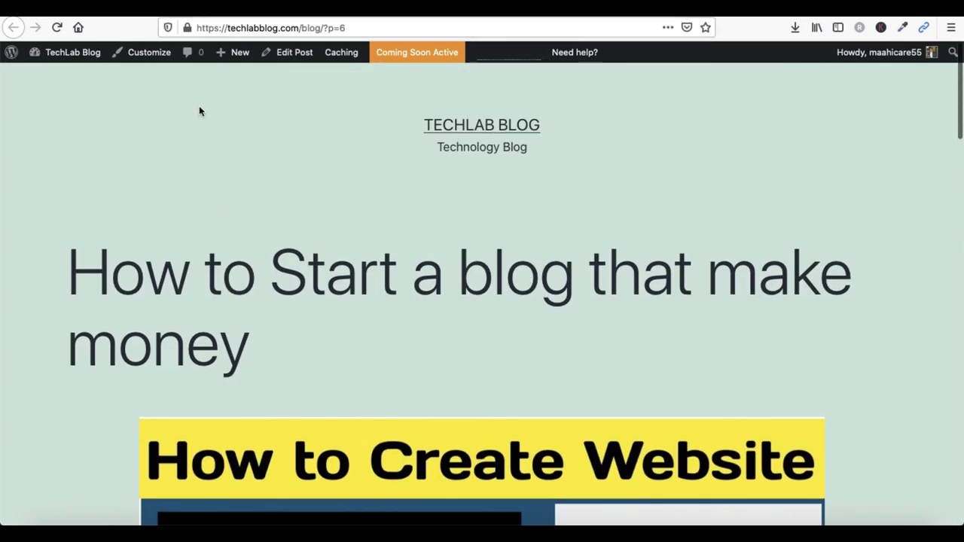
click(73, 54)
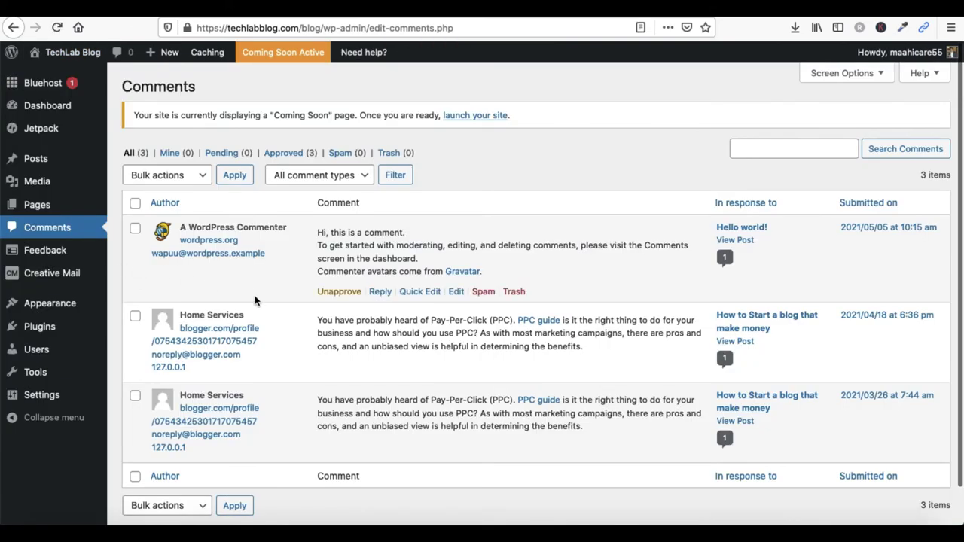
Step: From the Posts list, view the third imported post on the live site
scroll(256, 322, down, 1)
scroll(256, 323, down, 1)
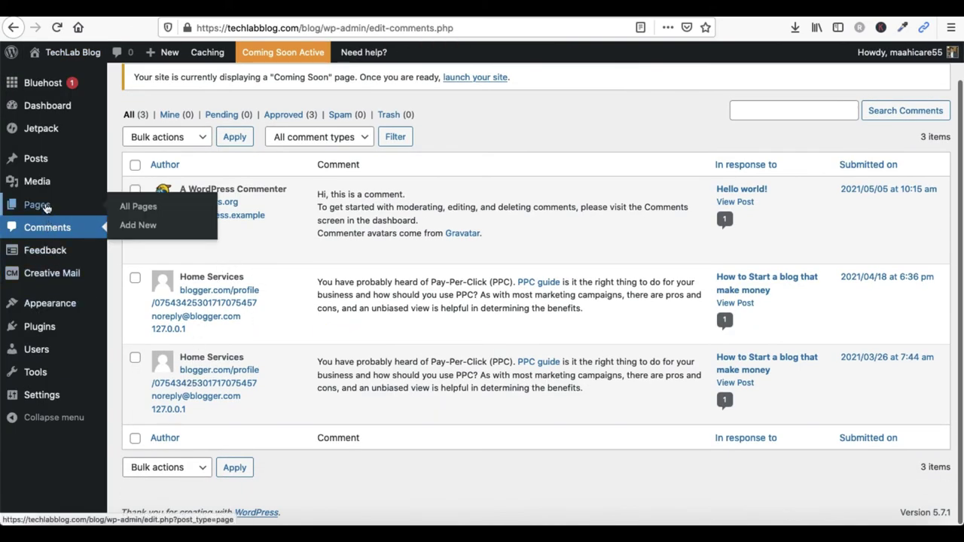
click(39, 167)
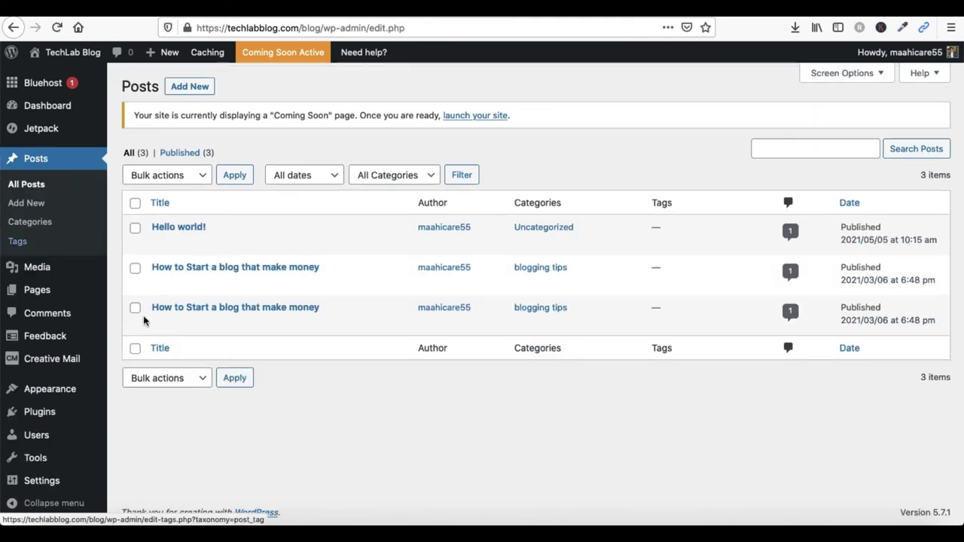
mouse_move(258, 324)
click(264, 324)
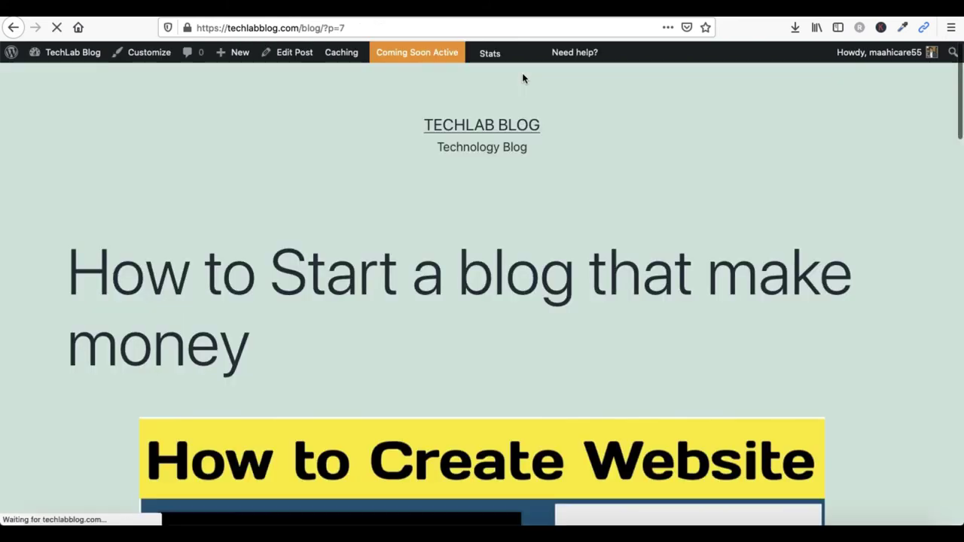
Step: Check that the TechLab Blog home page lists the imported posts and their comments
click(478, 124)
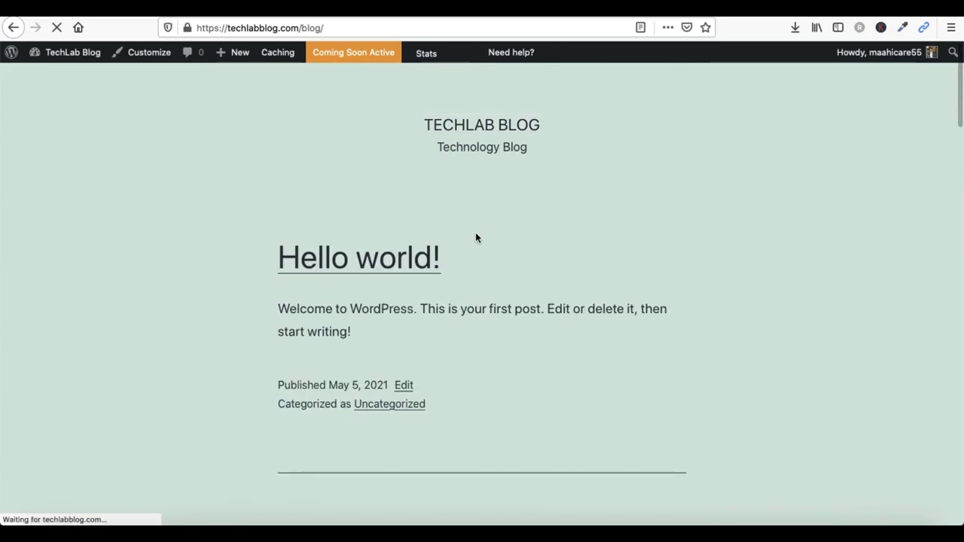
scroll(475, 238, down, 15)
scroll(475, 234, down, 10)
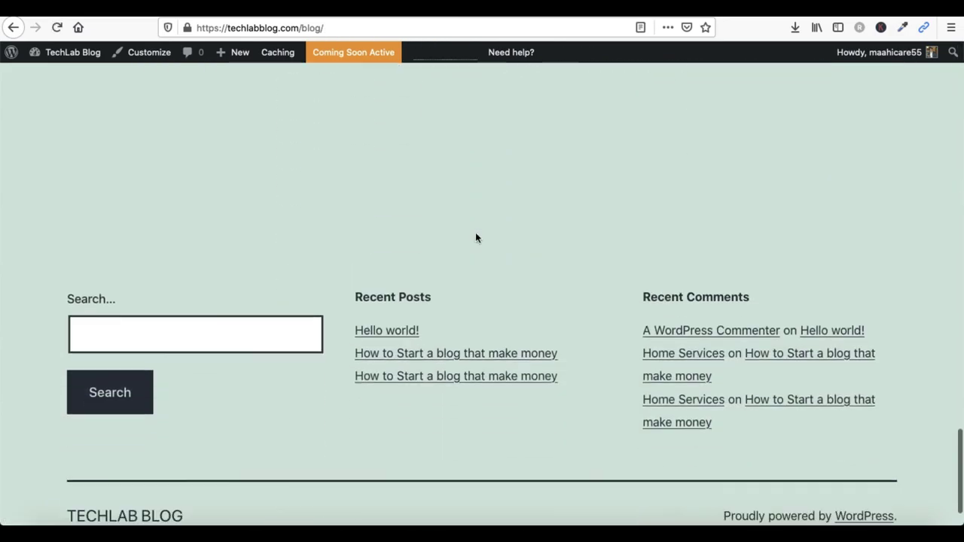
scroll(475, 234, up, 20)
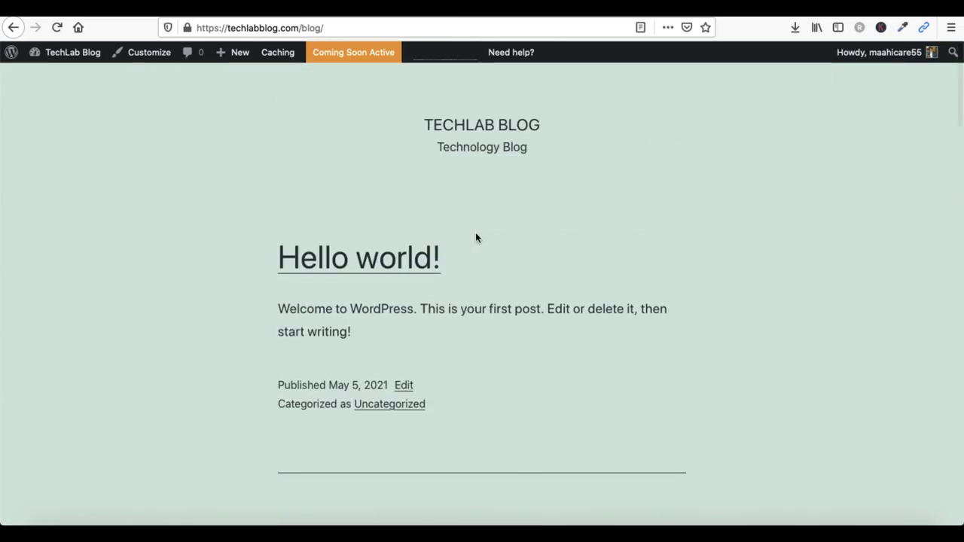
scroll(475, 238, down, 20)
scroll(475, 237, up, 20)
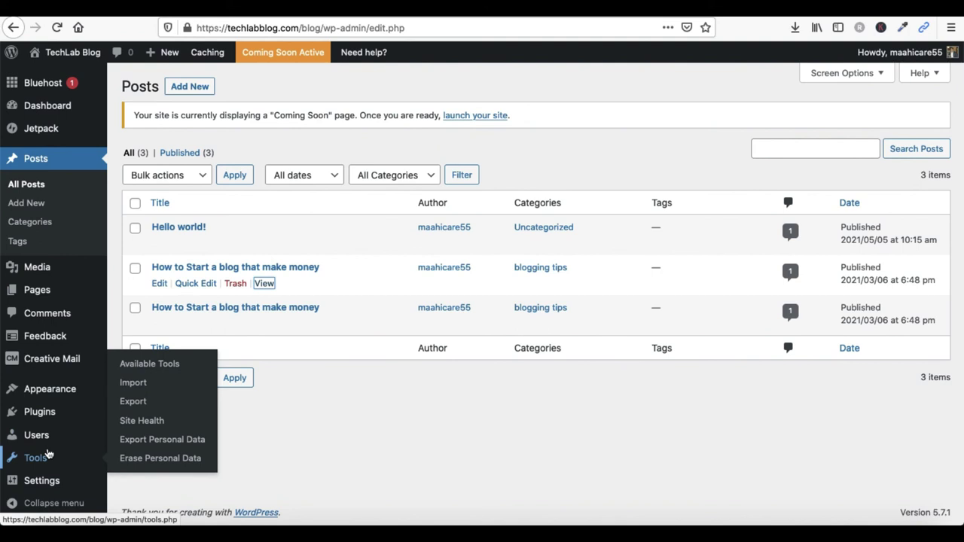
Step: Go from Settings through Reading to the Permalink Settings page, where Plain is still selected
click(48, 485)
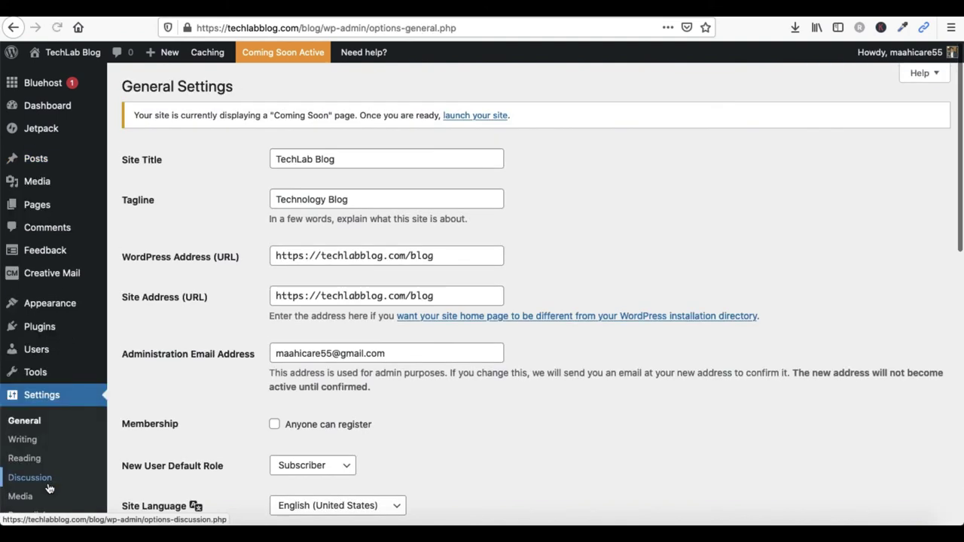
click(25, 456)
scroll(52, 323, down, 3)
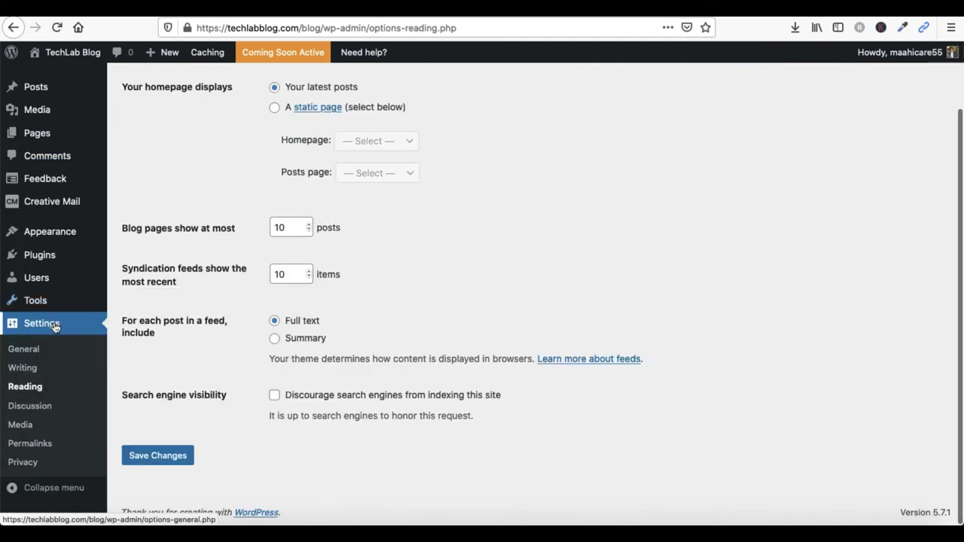
click(54, 324)
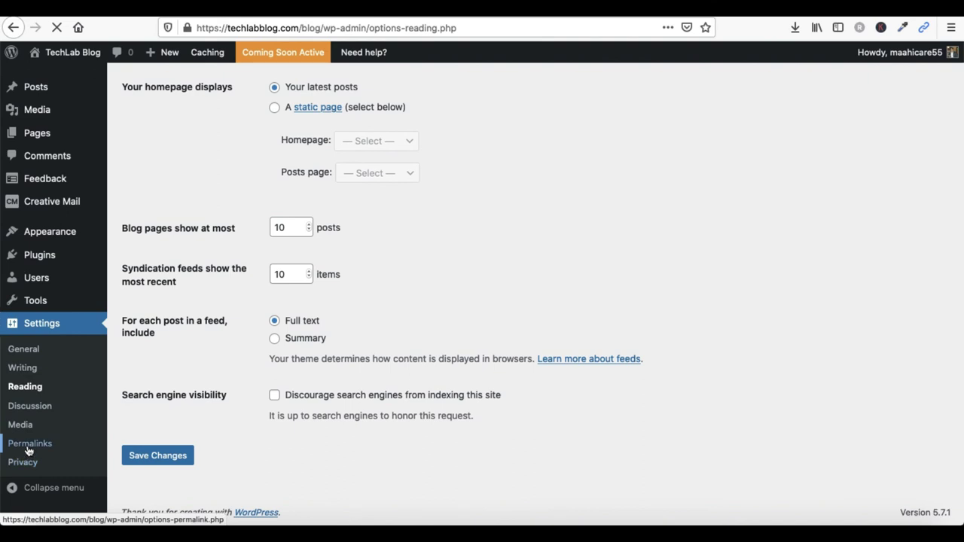
click(28, 445)
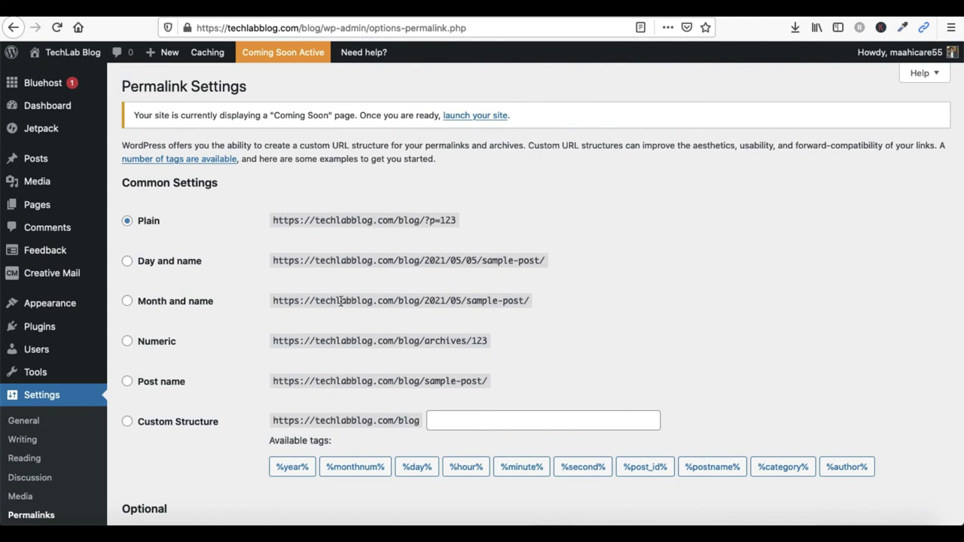
Step: Save the permalink structure as Post name (/%postname%/) and return to the blog front page
click(193, 305)
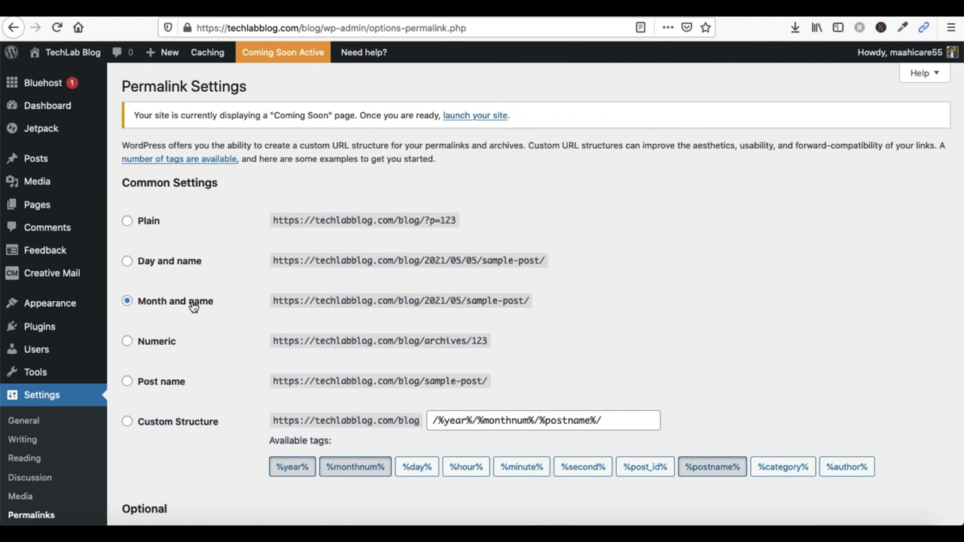
click(140, 383)
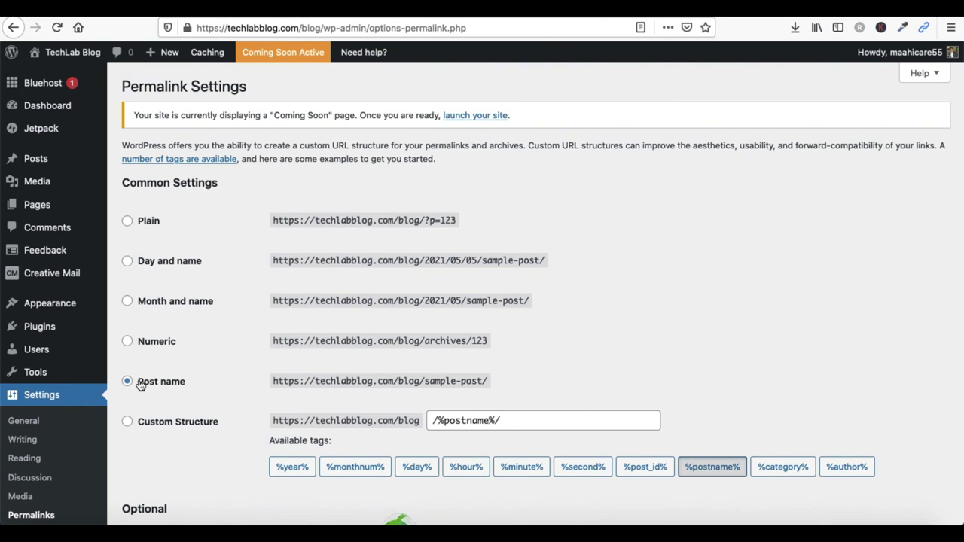
scroll(140, 384, down, 5)
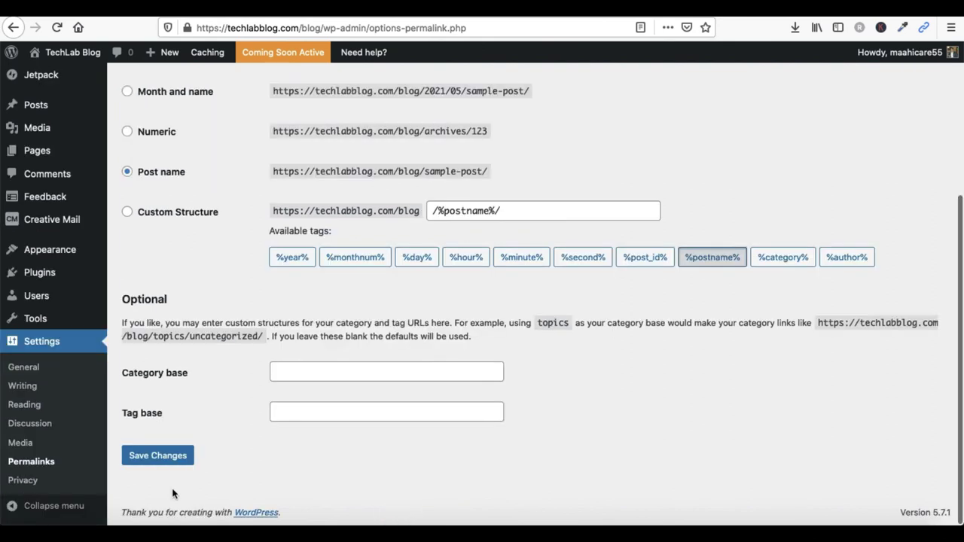
click(149, 459)
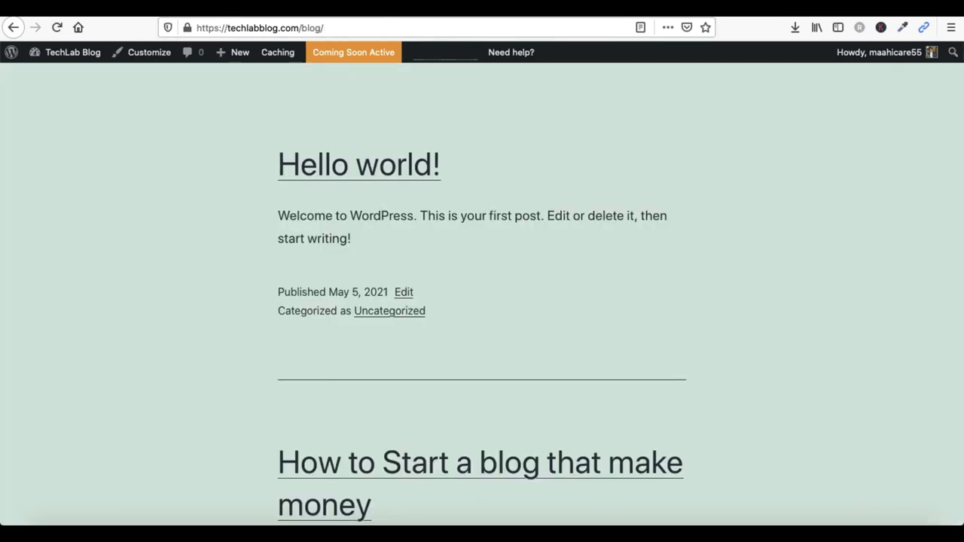
key(alt+Left)
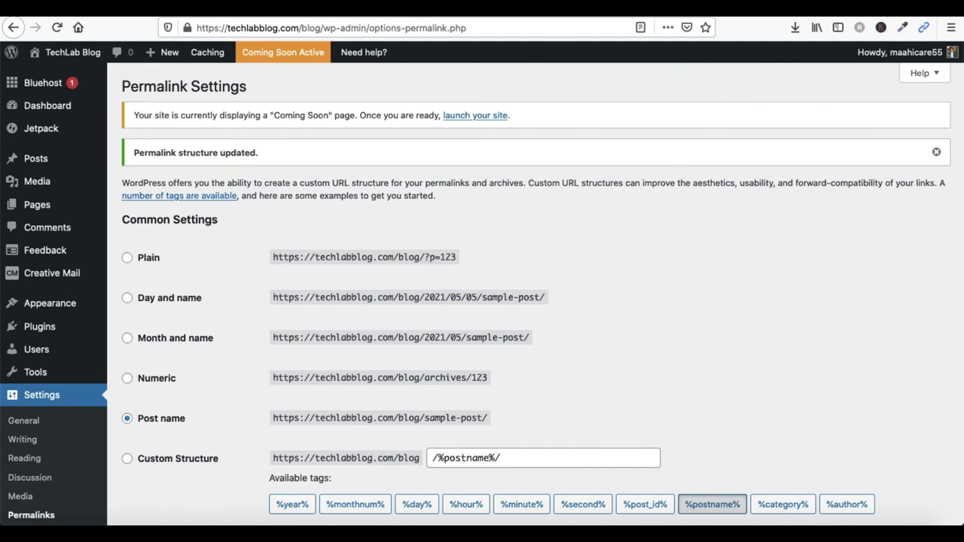
key(alt+Right)
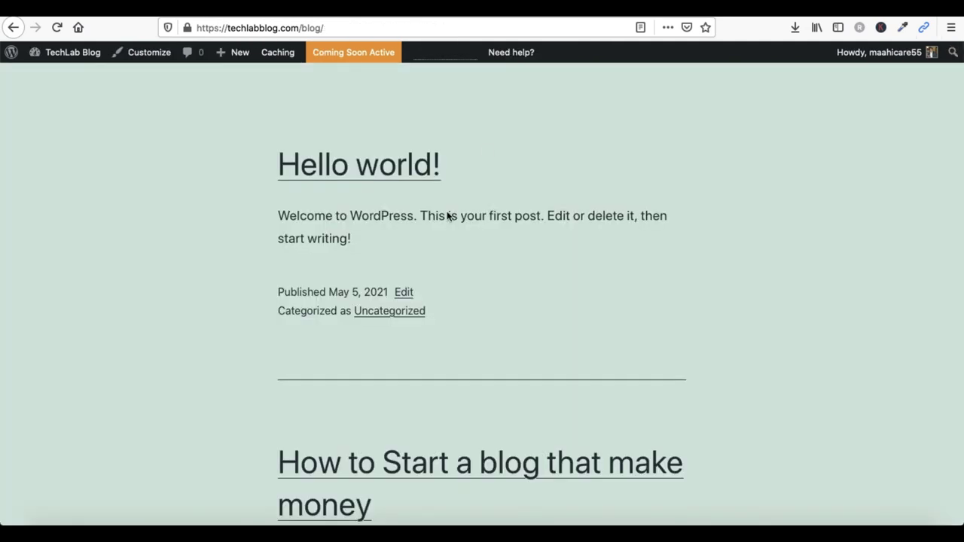